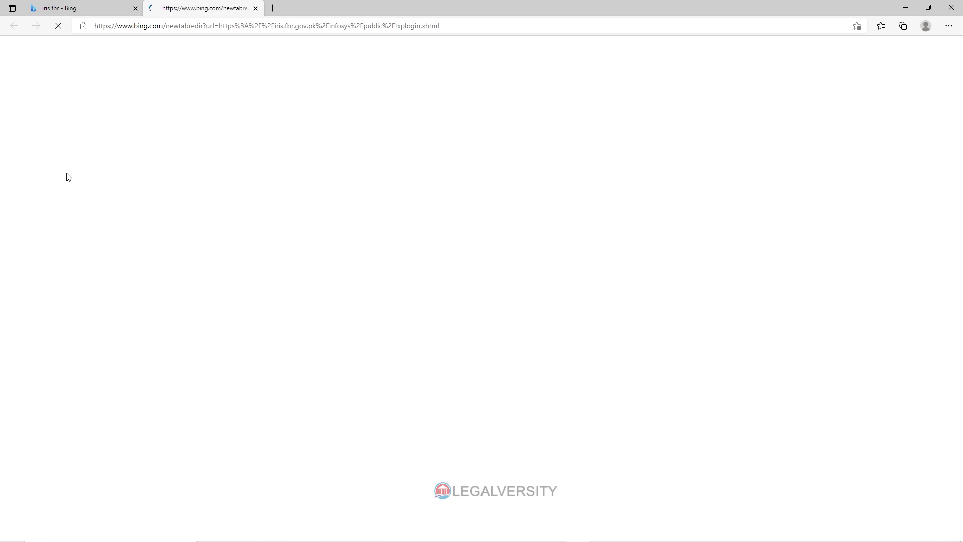
Close the Bing tab and log in to IRIS with the registration number and password.
click(136, 8)
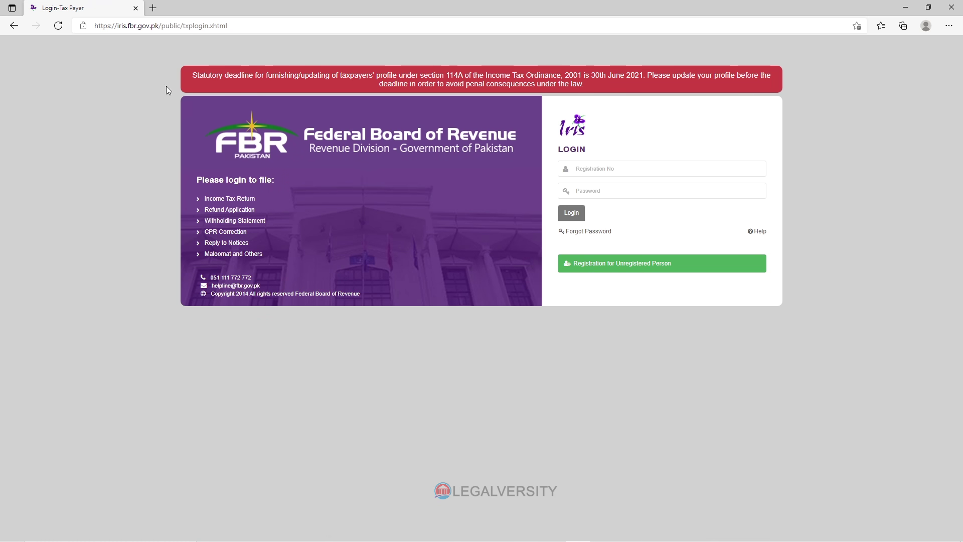
click(672, 167)
text(3740)
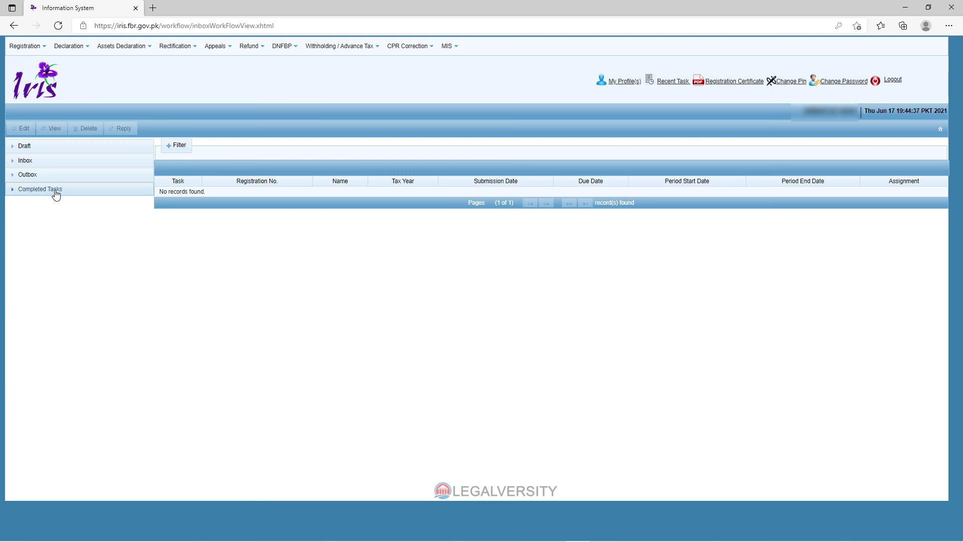
click(53, 161)
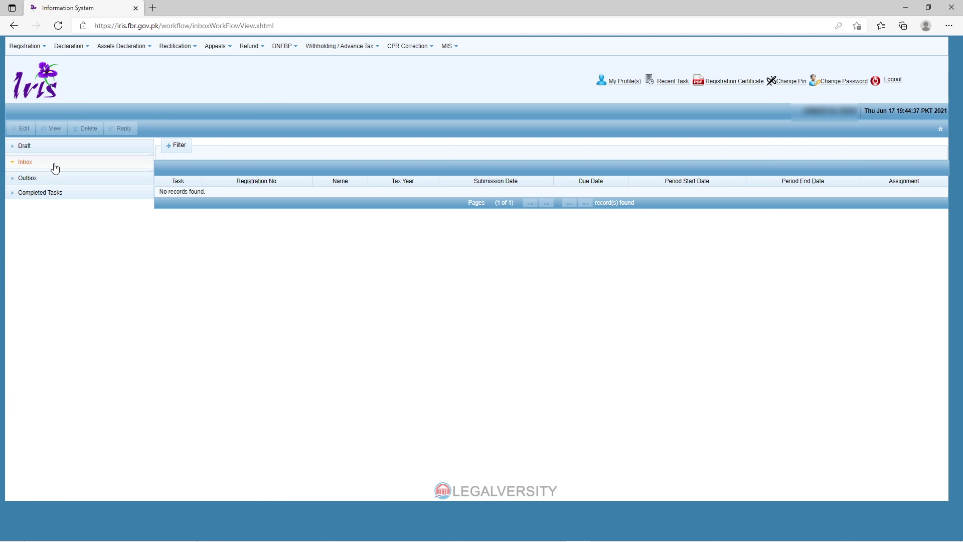
click(67, 190)
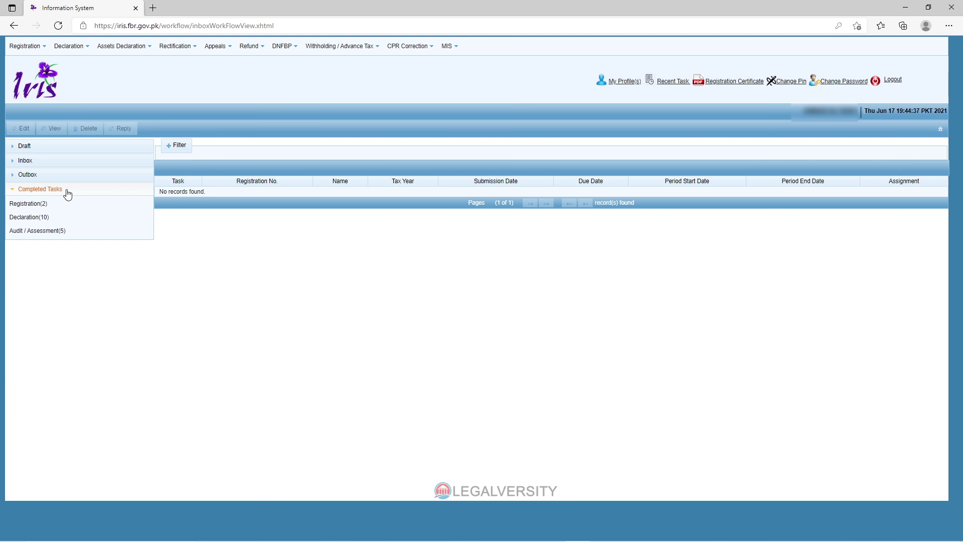
click(67, 190)
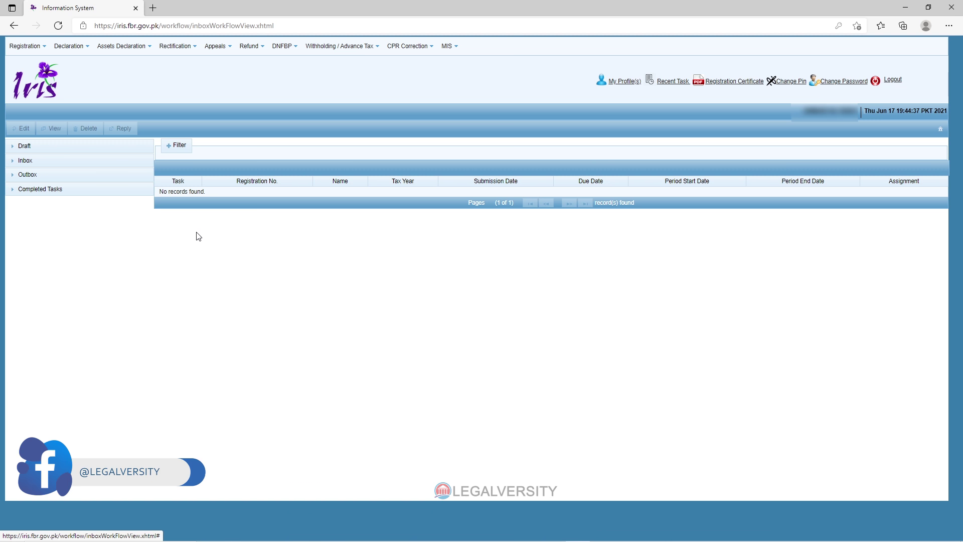
click(66, 191)
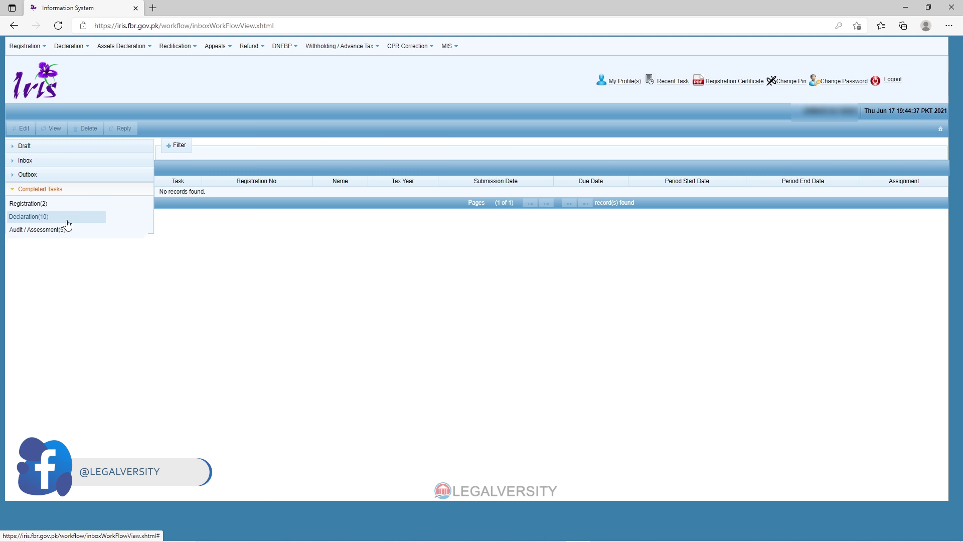
click(87, 193)
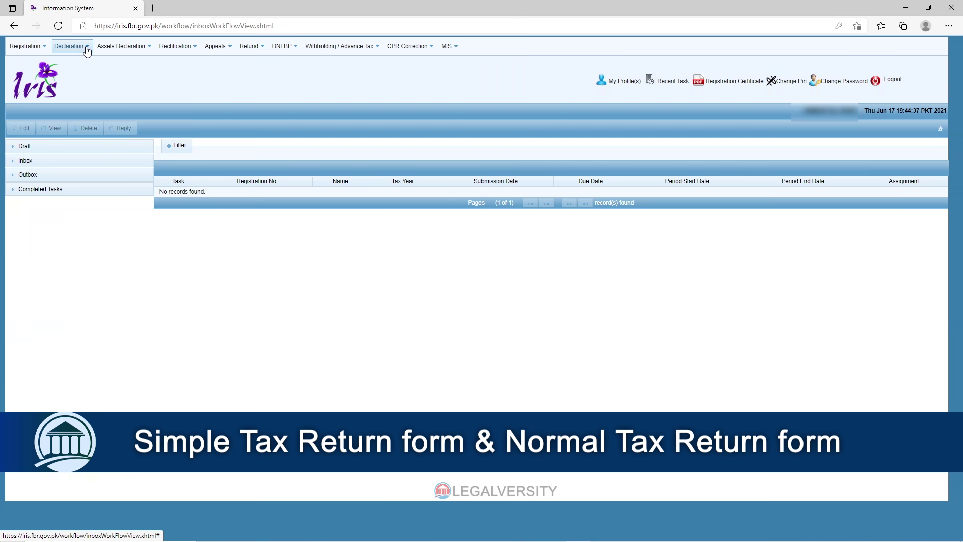
Start a new original Normal Return (Ind/AOP/COY) from the Declaration menu.
click(85, 50)
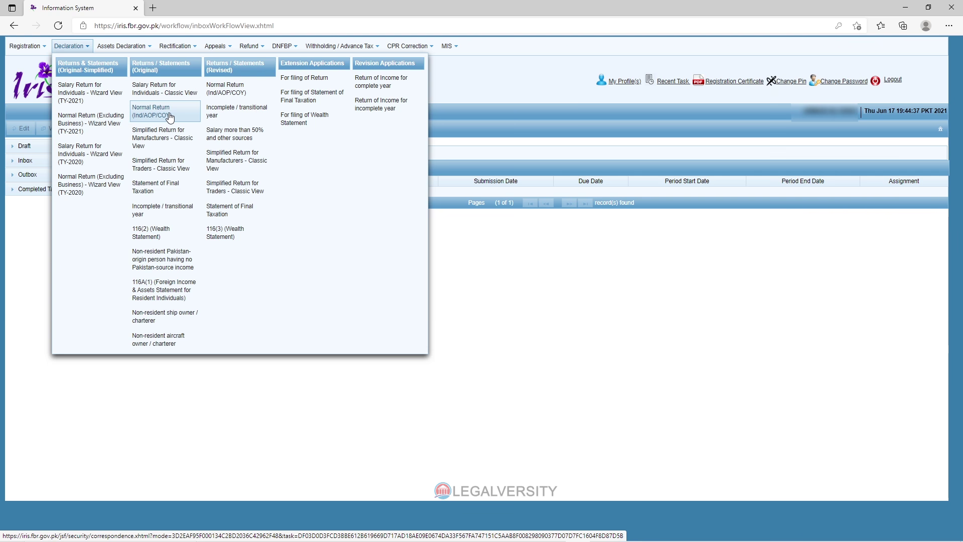
click(170, 116)
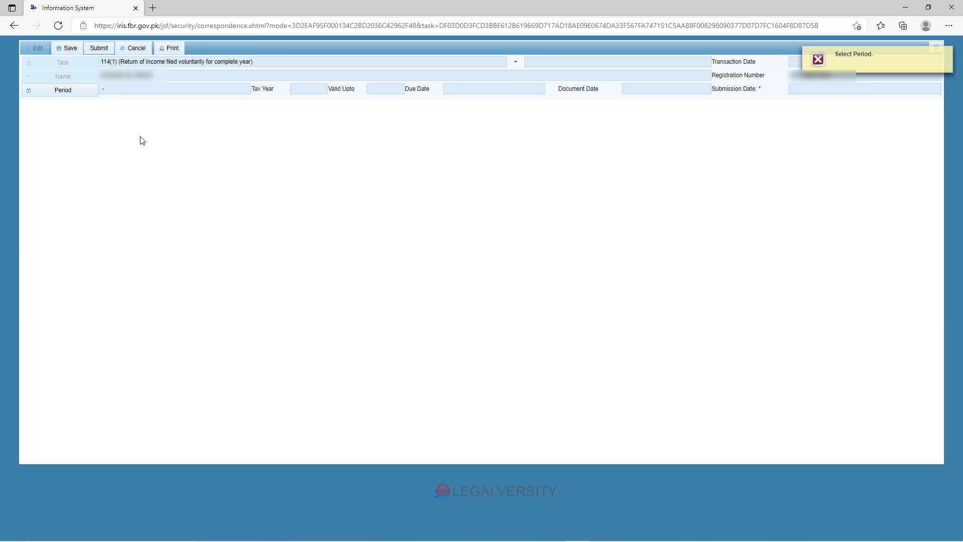
Select tax year 2021, period 01-Jul-2020 to 30-Jun-2021, for the return.
click(63, 90)
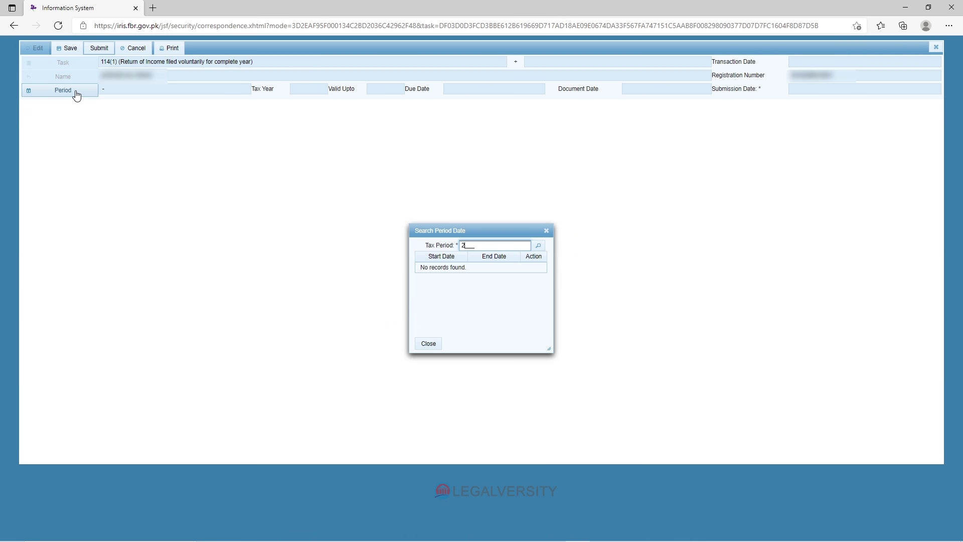
key(Return)
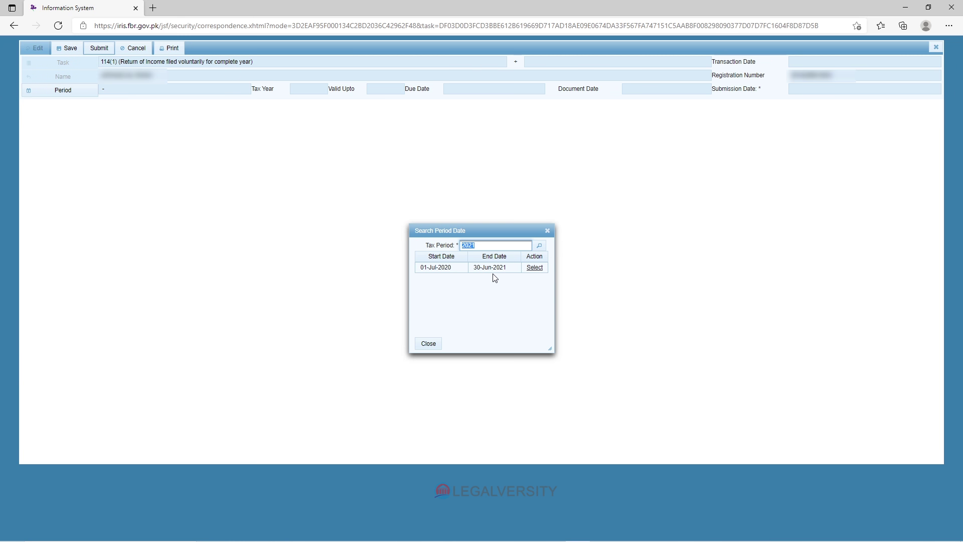
click(534, 268)
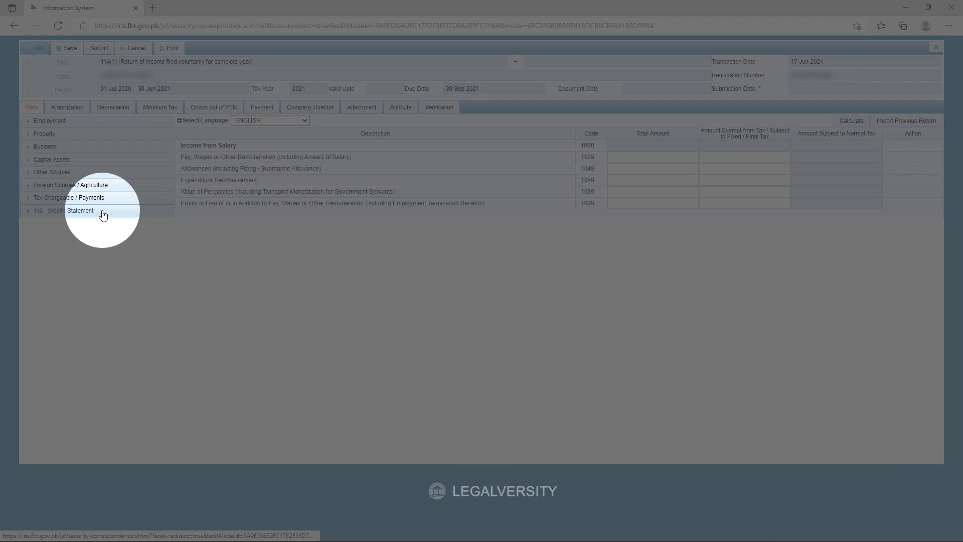
In Personal Assets / Liabilities, clear the Cash 200,000, Personal Item and Household Effect amounts.
click(103, 213)
click(115, 237)
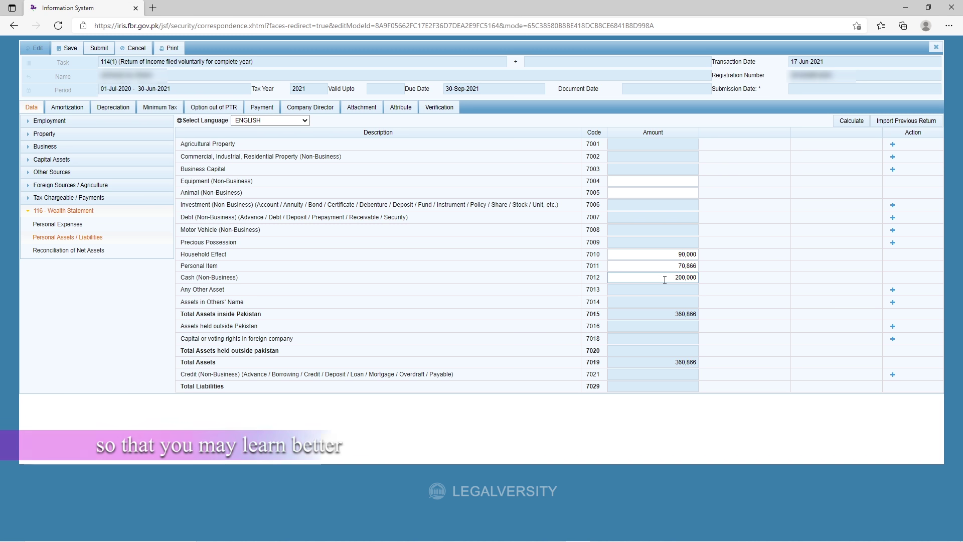
drag(664, 277, 696, 277)
key(BackSpace)
click(671, 262)
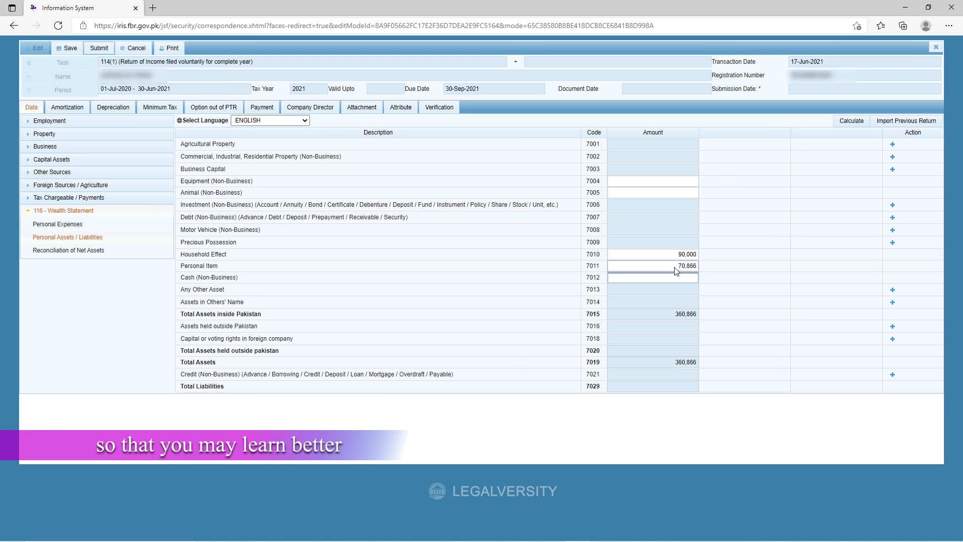
key(BackSpace)
click(690, 254)
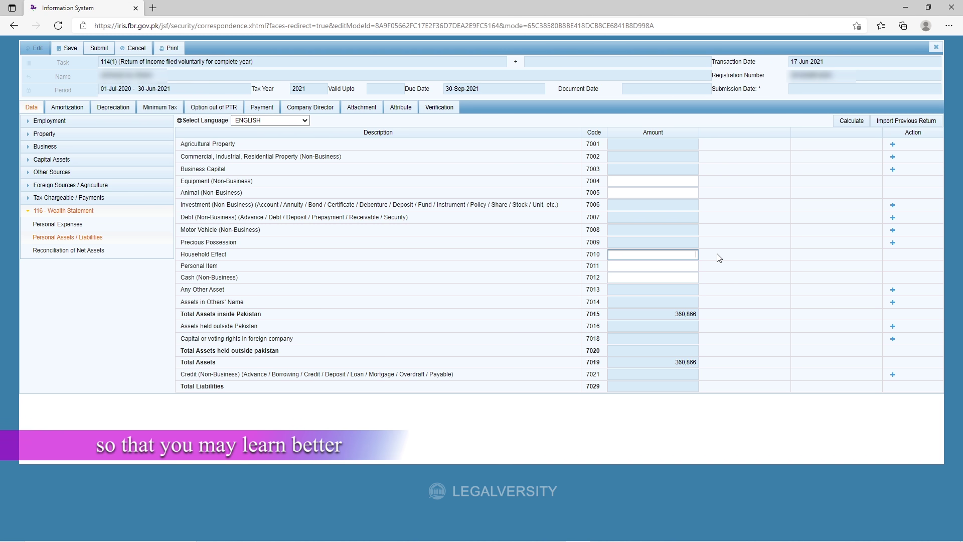
key(BackSpace)
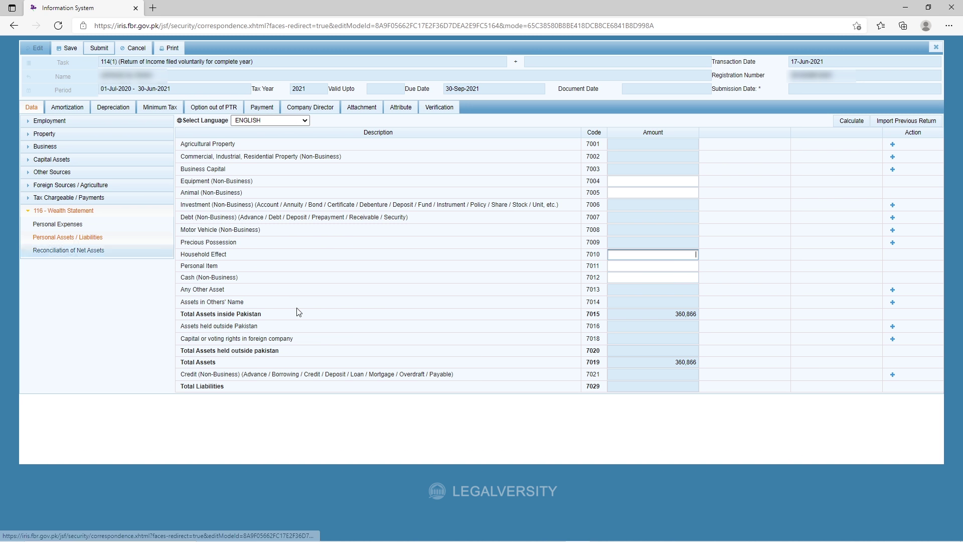
Recalculate, clear the 360,866 previous-year net assets in Reconciliation of Net Assets, and recalculate again.
click(850, 122)
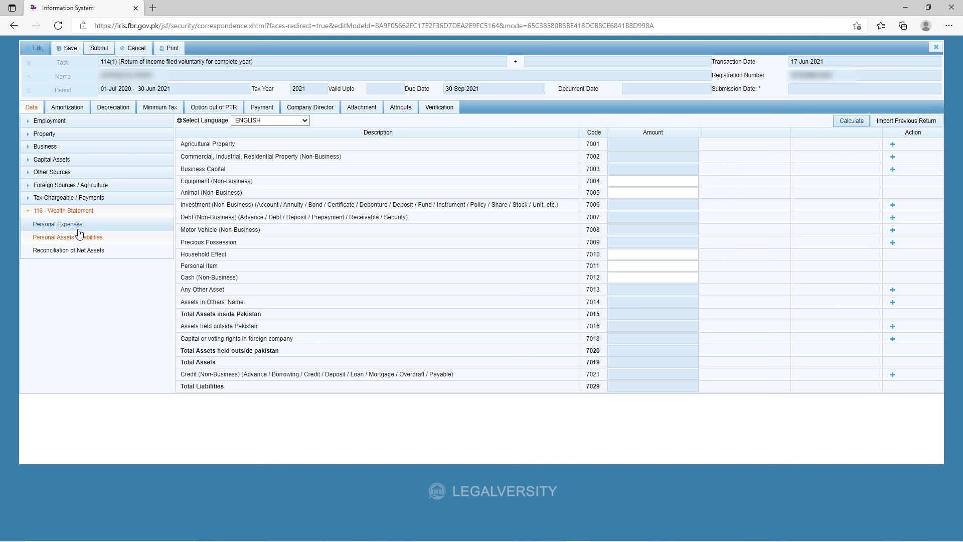
click(78, 229)
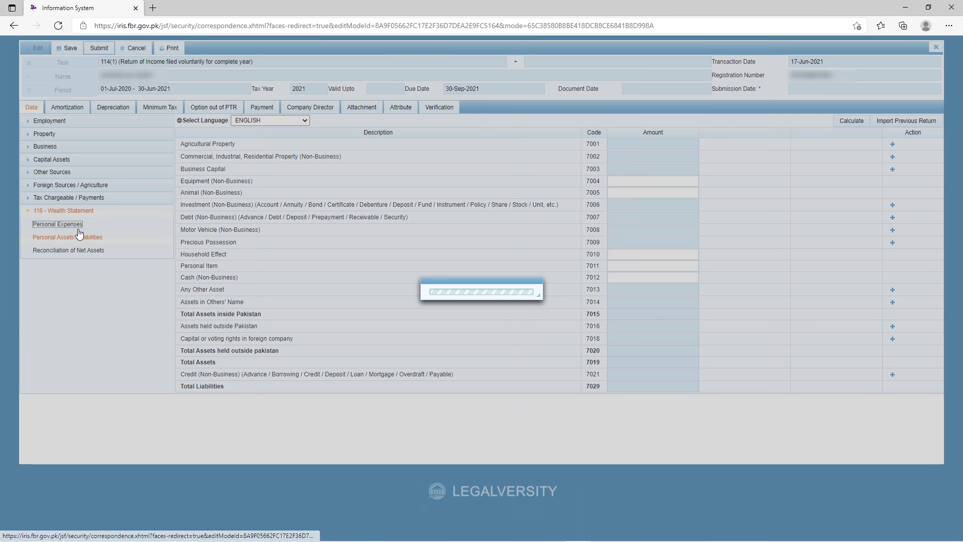
click(103, 250)
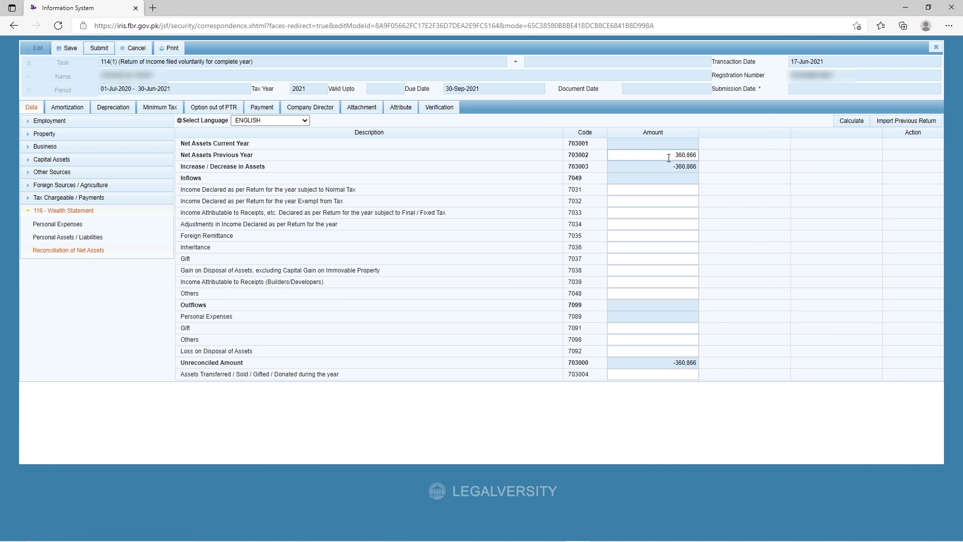
drag(668, 156, 705, 160)
key(BackSpace)
click(852, 121)
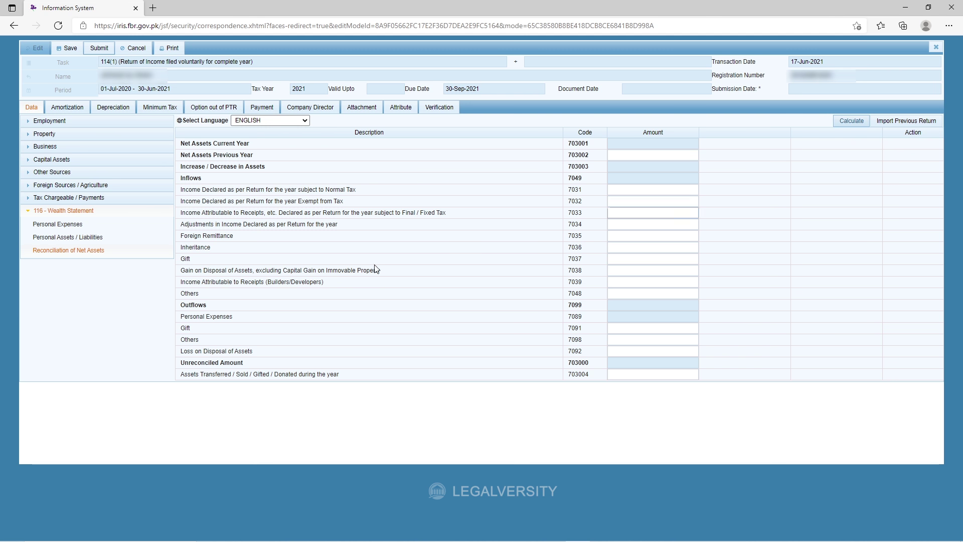
click(89, 210)
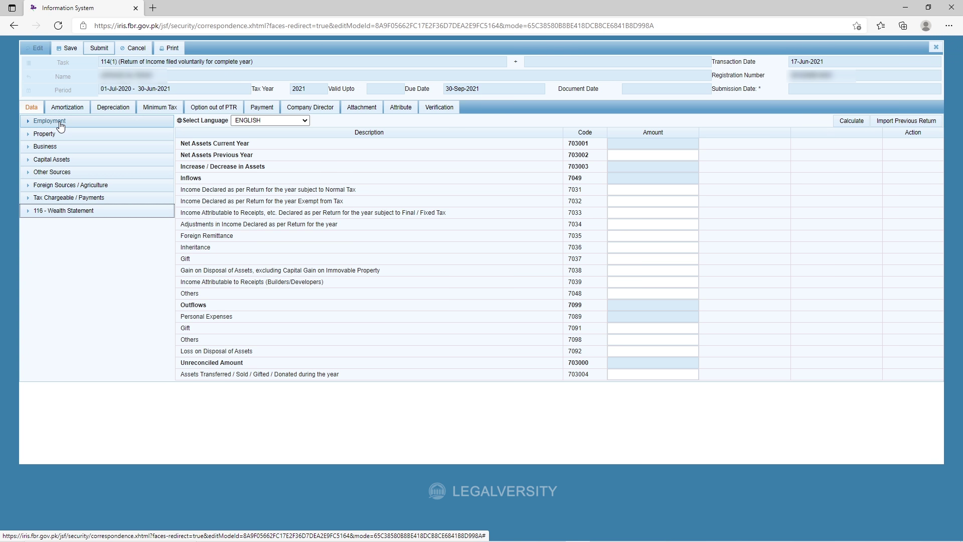
Enter 787,728 as pay and wages under code 1009 in the Salary schedule and recalculate.
click(65, 122)
click(70, 135)
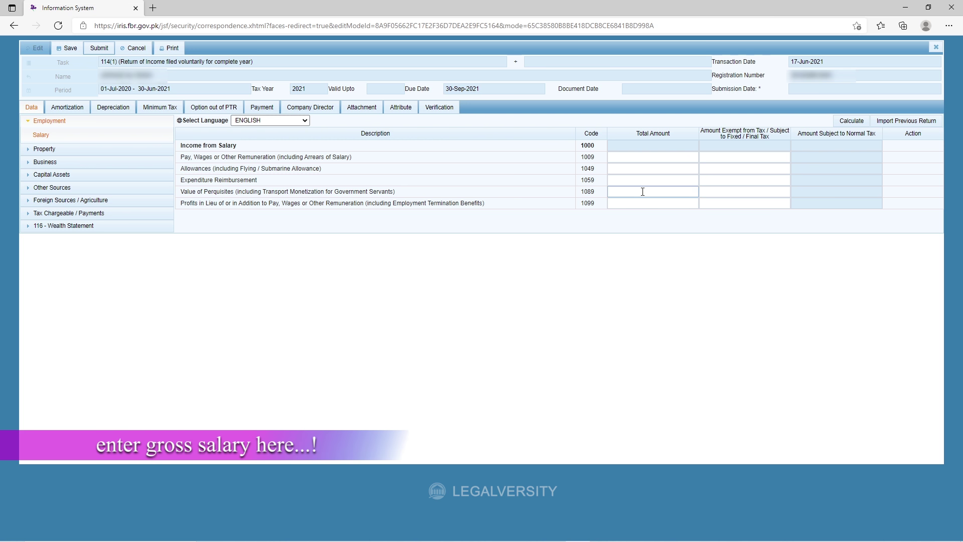
click(643, 158)
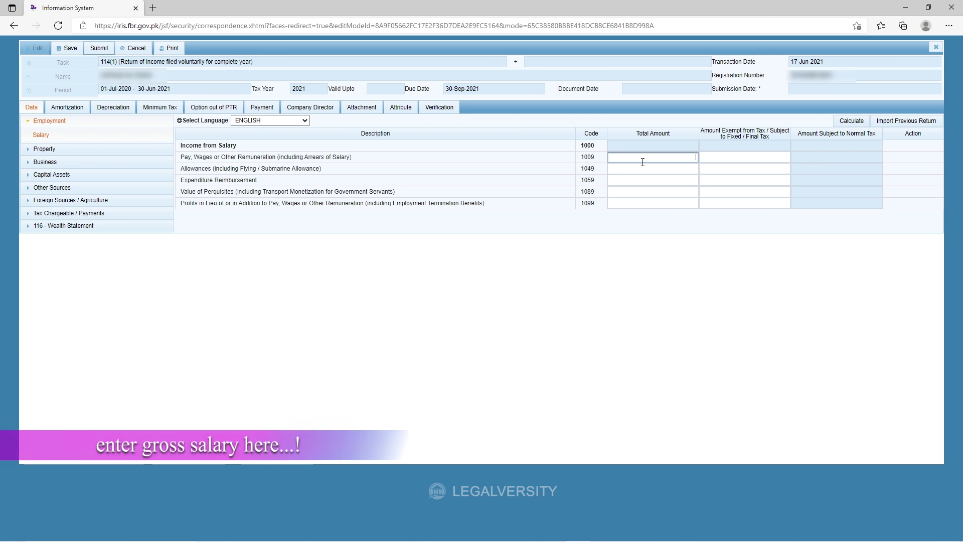
text(787728)
key(Tab)
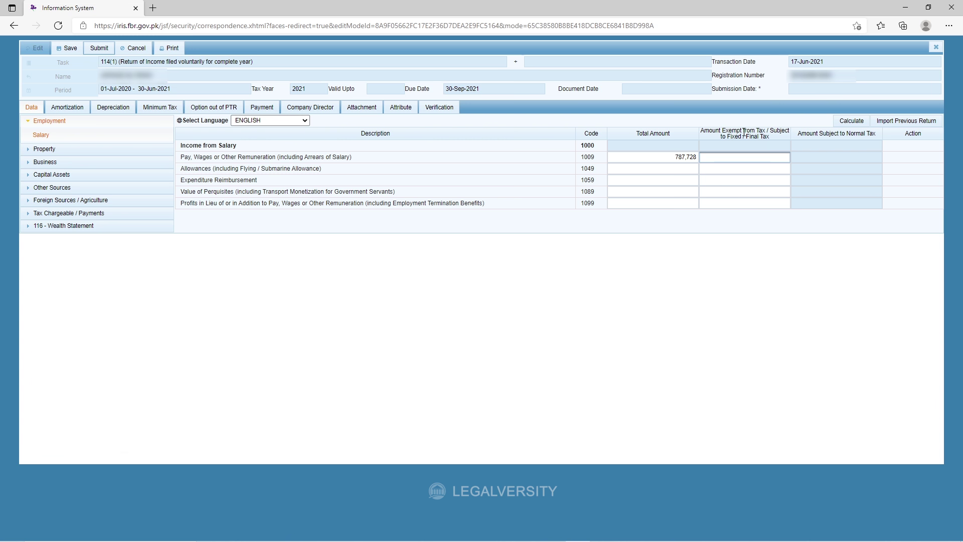
click(845, 121)
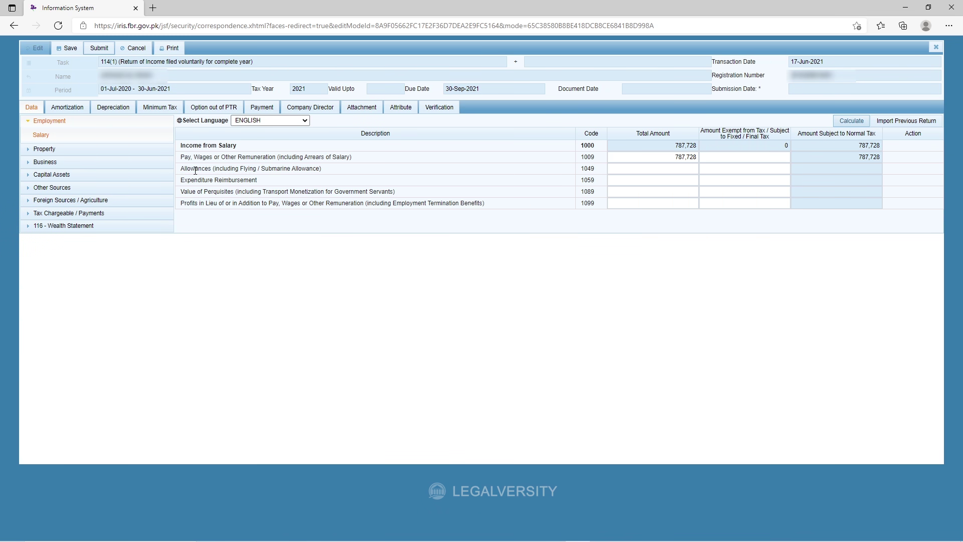
drag(181, 168, 335, 173)
click(335, 173)
Enter 20,000 as profits in lieu of pay under code 1099 and recalculate.
click(616, 181)
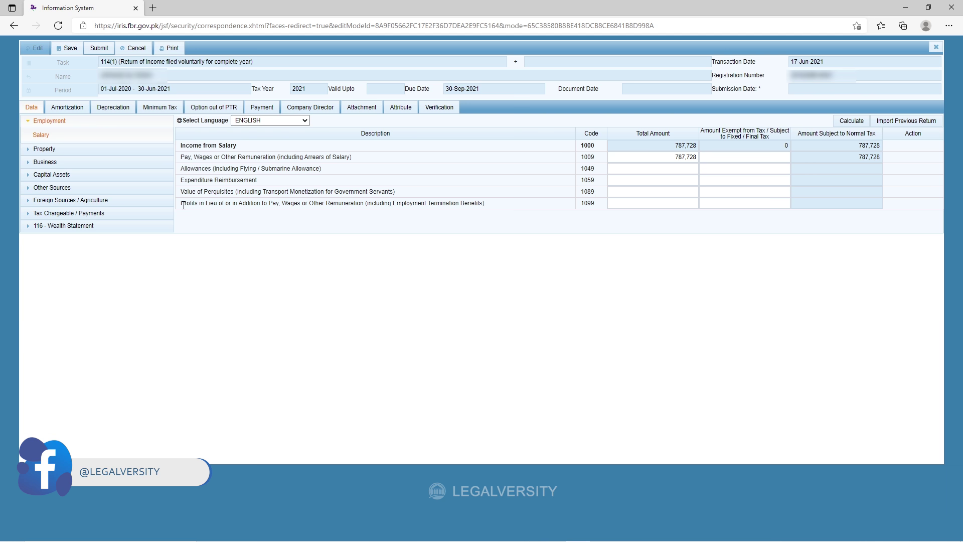
drag(183, 205, 481, 207)
click(487, 226)
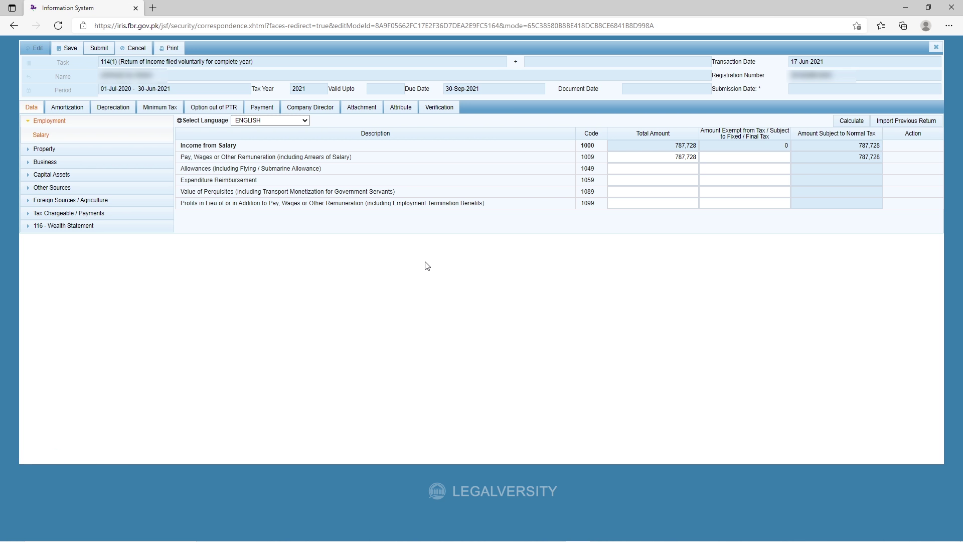
click(678, 206)
click(664, 204)
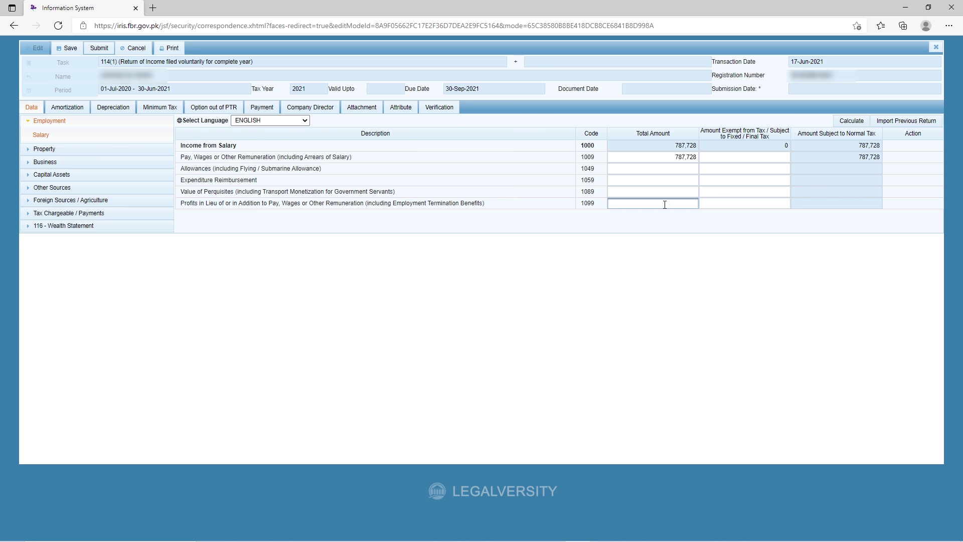
text(20000)
click(851, 121)
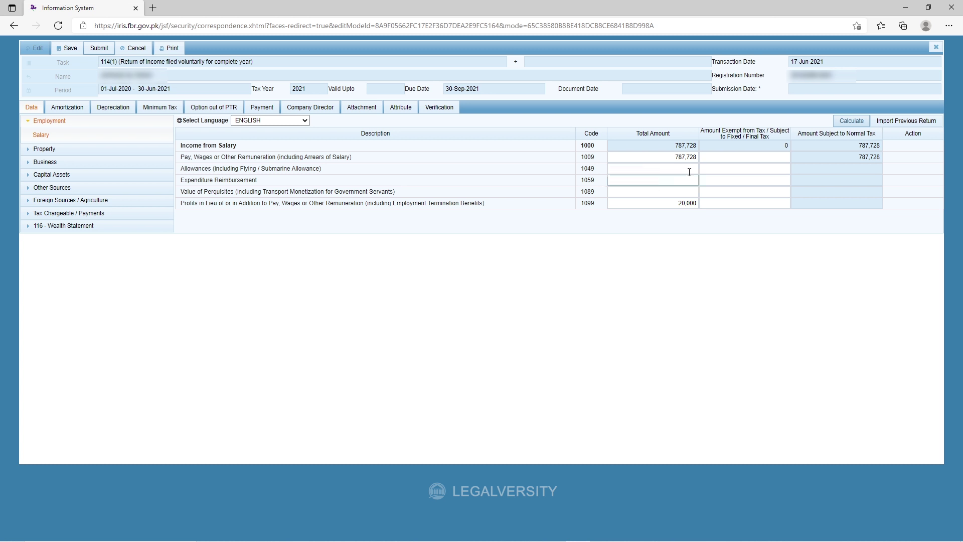
Recalculate so pay and wages becomes 767,728 while salary income stays 787,728.
click(679, 158)
key(End)
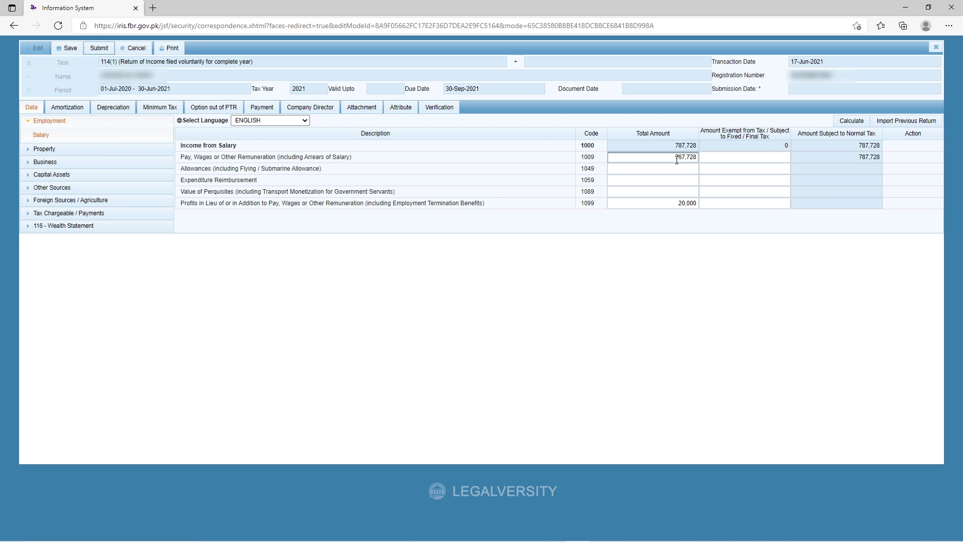
click(850, 120)
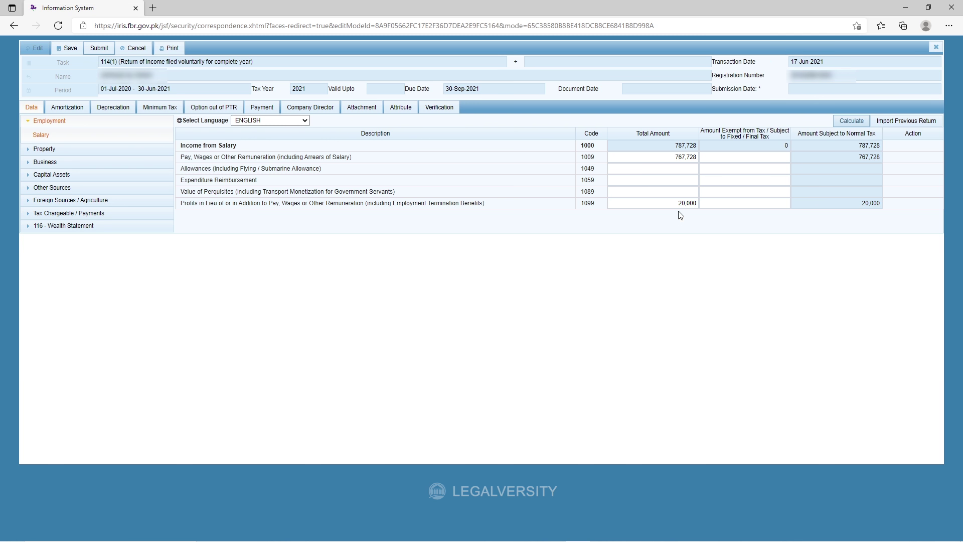
click(682, 204)
key(Tab)
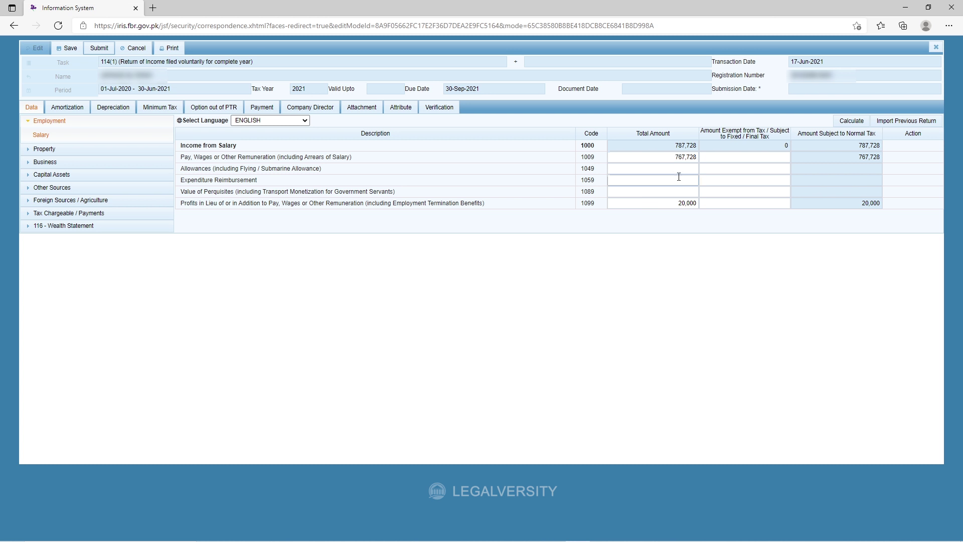
click(868, 146)
Open Property Receipts / Deductions and review the Rent Received and forfeited deposit rows.
click(67, 122)
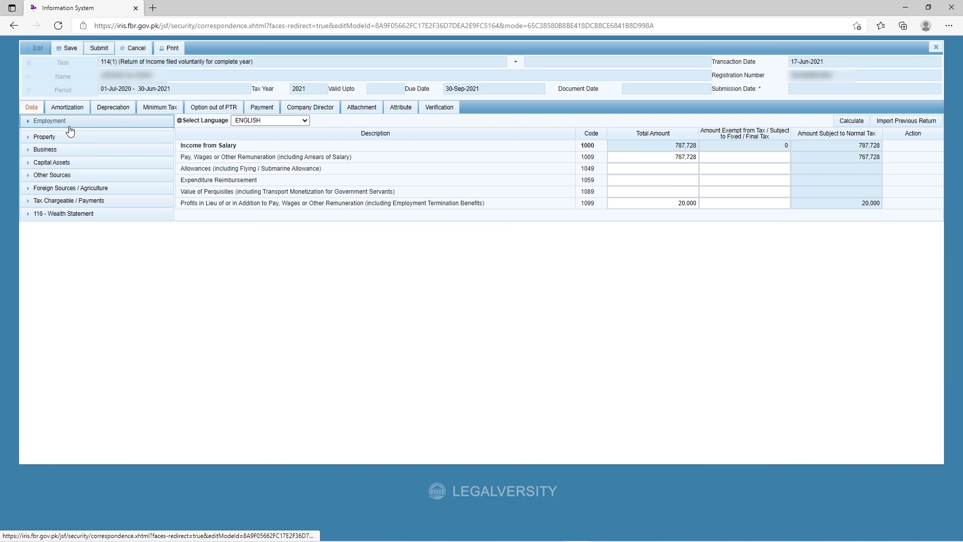
click(66, 135)
click(77, 149)
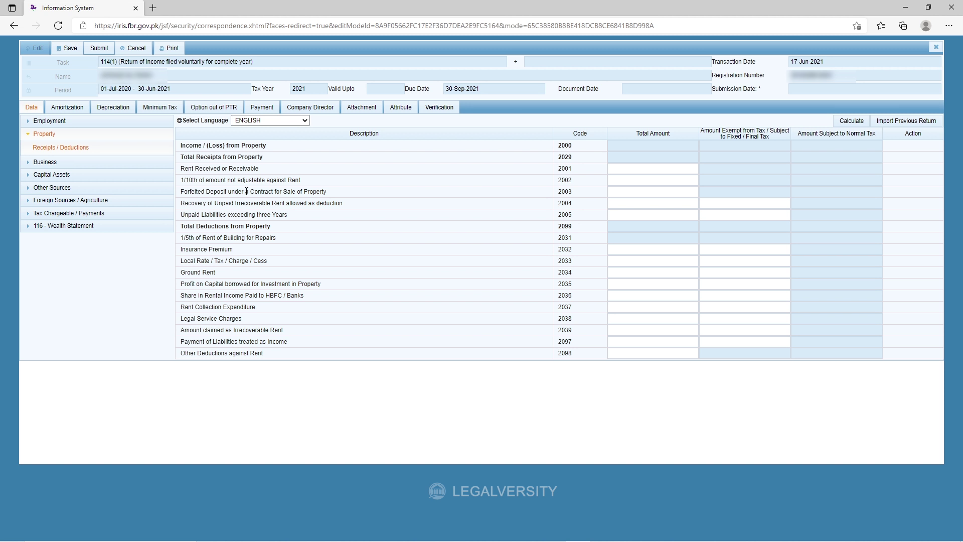
drag(249, 191, 345, 195)
click(345, 195)
drag(188, 170, 267, 170)
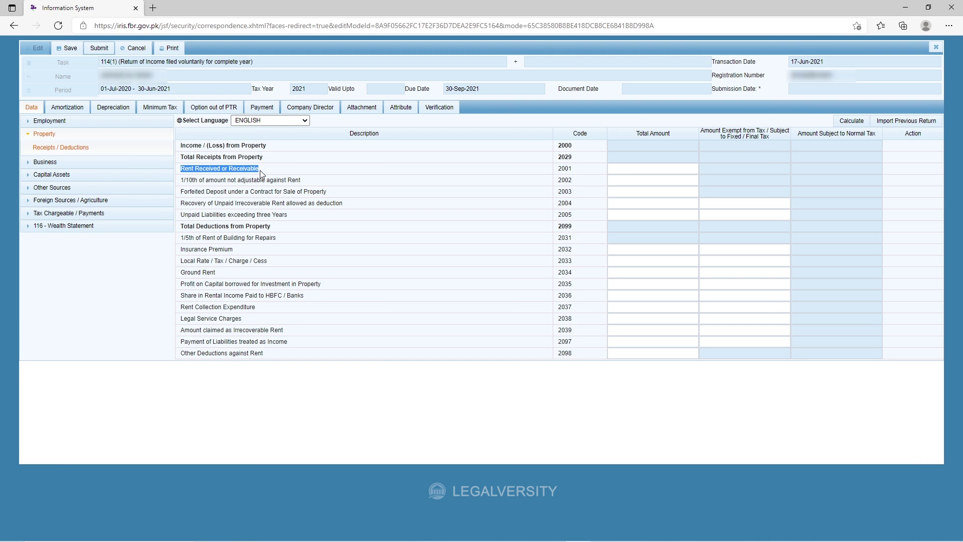
click(271, 173)
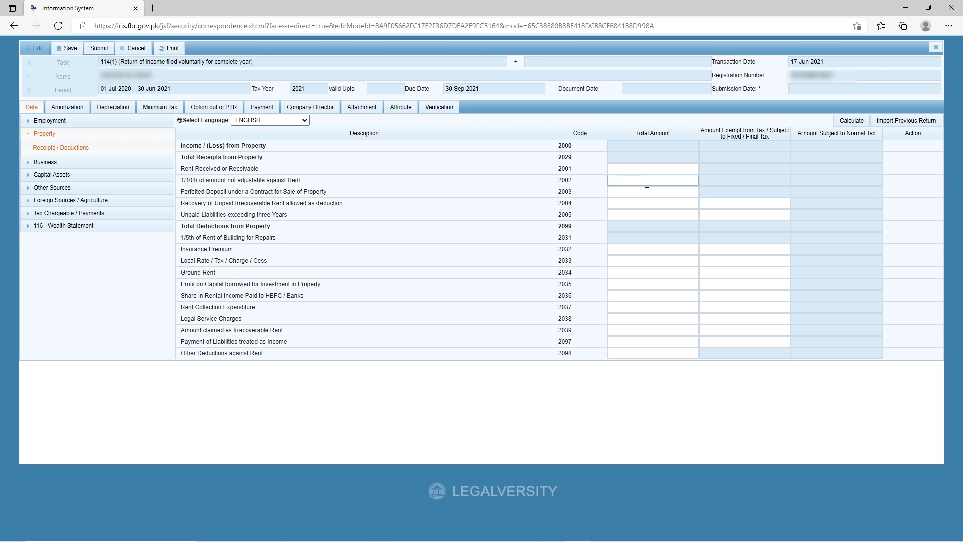
Review the deduction rows such as Ground Rent, Insurance Premium and Share in Rental Income, leaving them blank.
drag(281, 229, 180, 233)
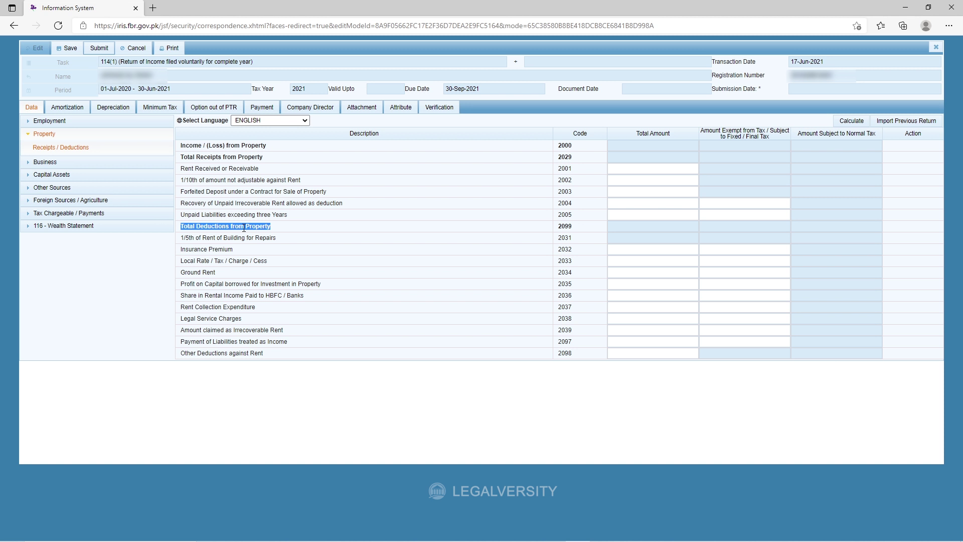
click(287, 236)
drag(181, 273, 224, 277)
click(254, 279)
drag(182, 249, 249, 255)
click(252, 254)
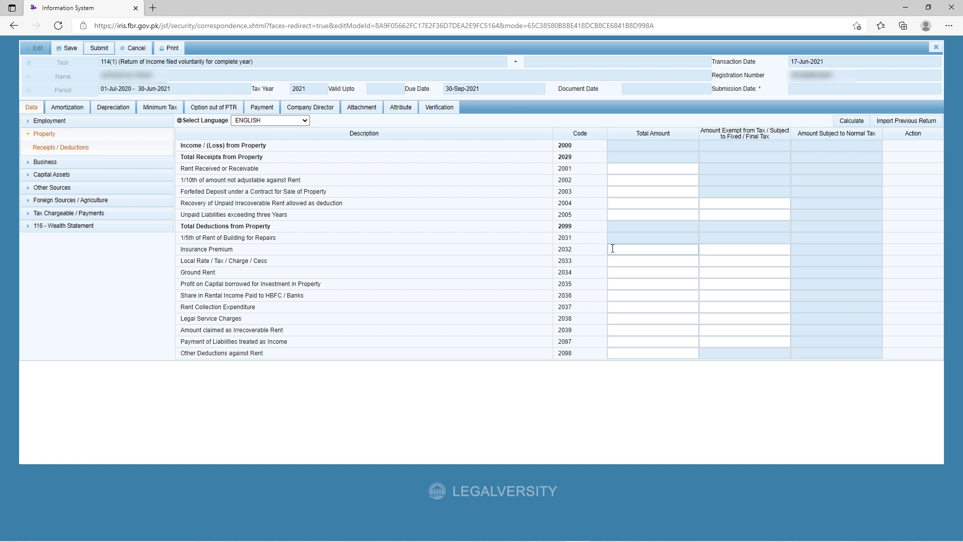
drag(275, 228, 181, 227)
click(361, 278)
click(647, 250)
triple_click(510, 295)
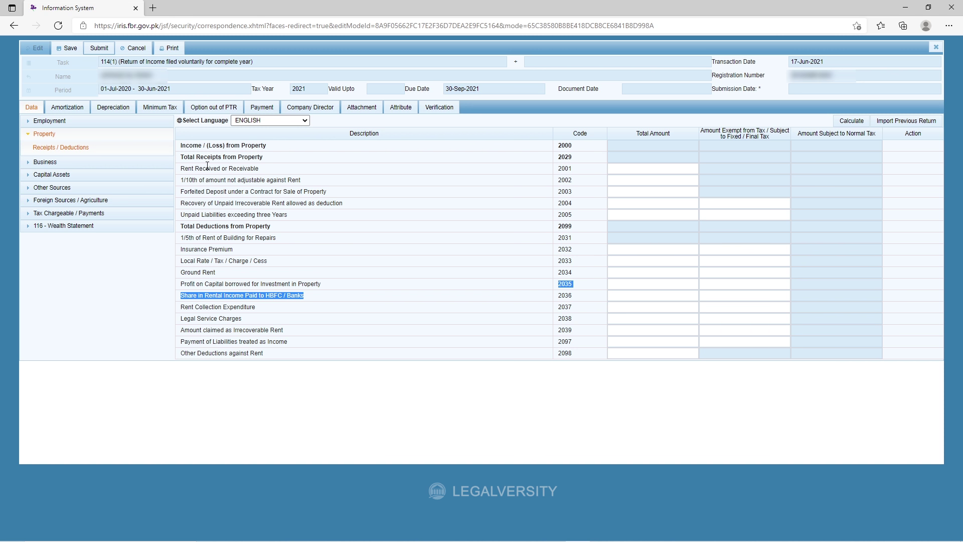
click(499, 280)
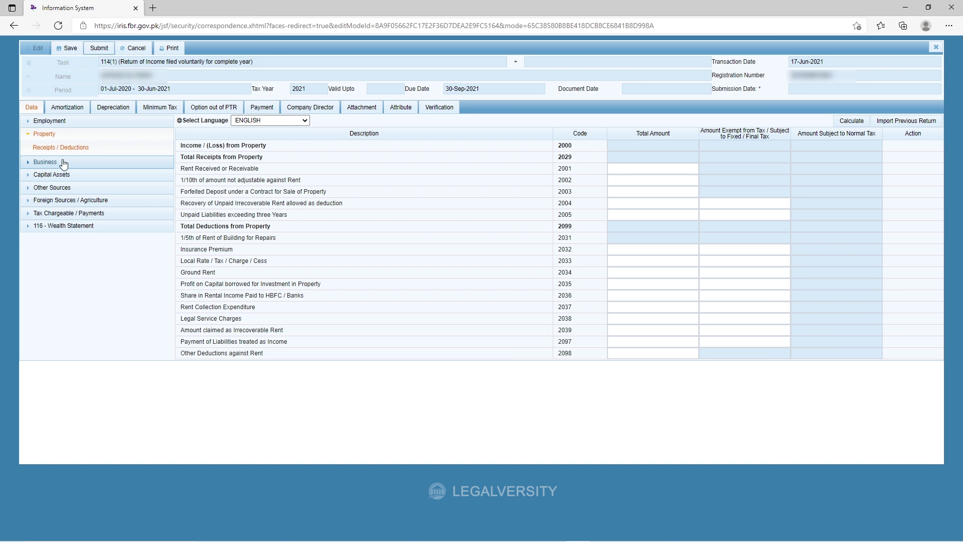
click(29, 134)
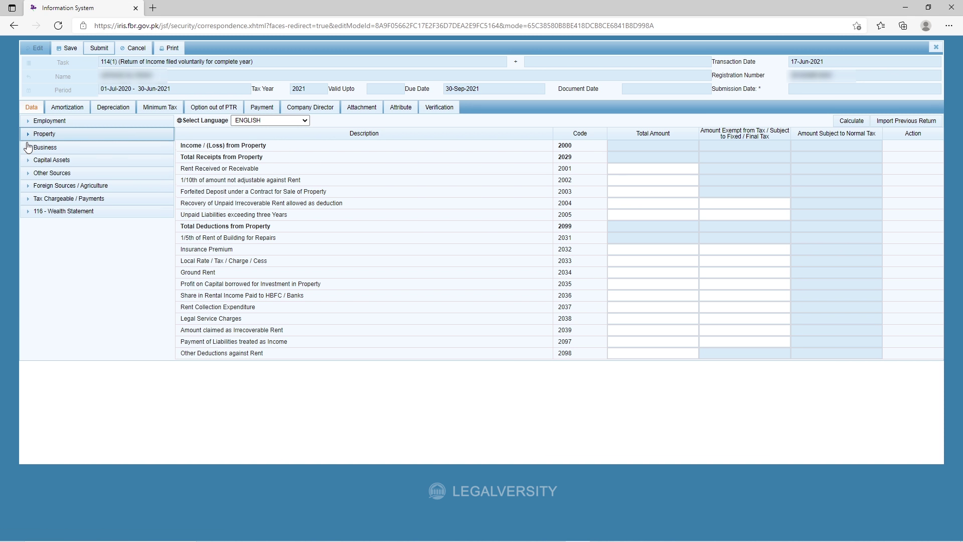
click(29, 160)
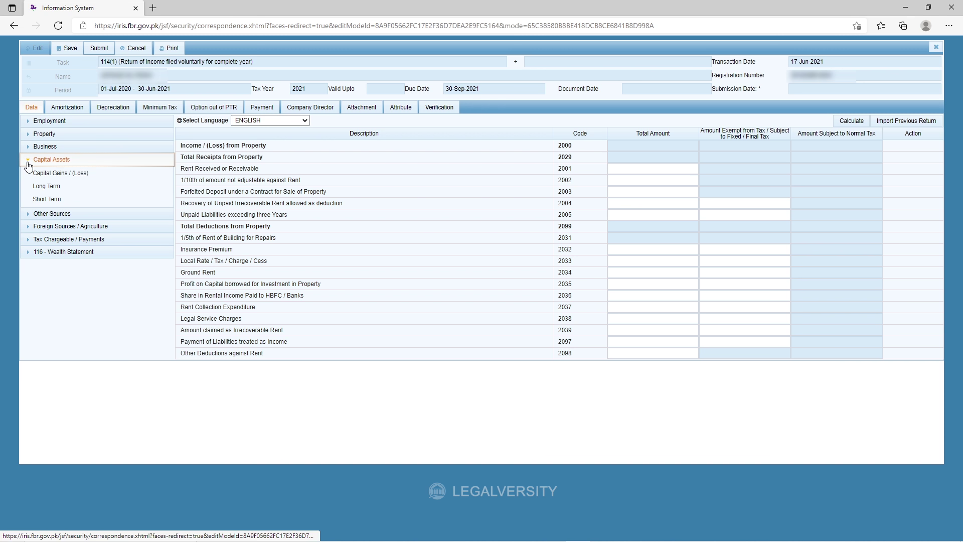
Open Other Sources Receipts / Deductions and review Profit on Debt, Ground Rent and Annuity / Pension rows.
click(28, 162)
click(29, 172)
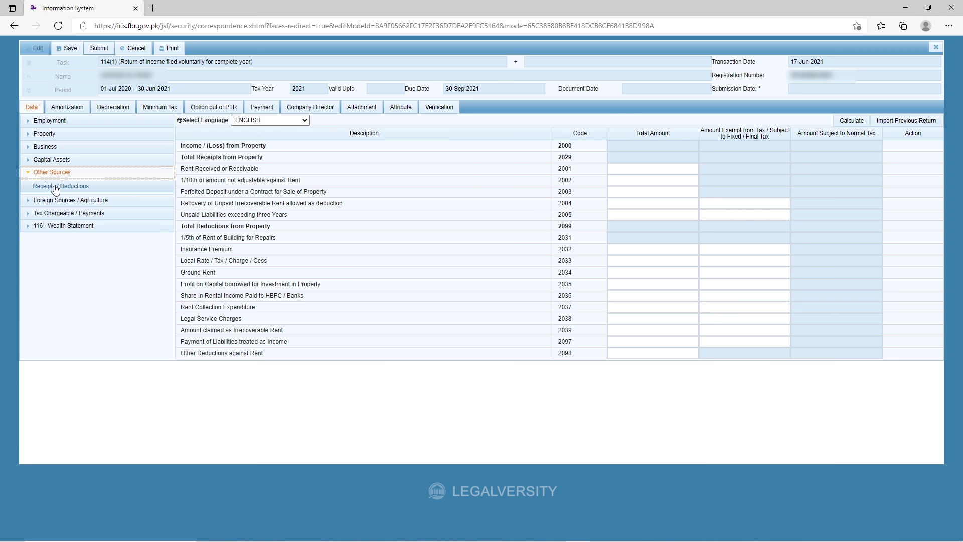
click(57, 187)
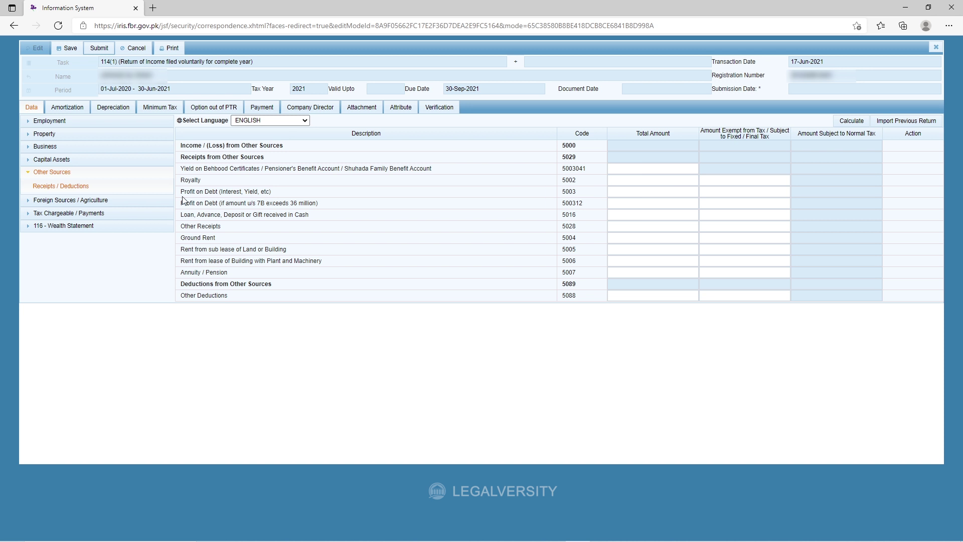
drag(182, 191, 284, 197)
click(339, 311)
drag(218, 238, 180, 238)
click(257, 371)
drag(228, 274, 180, 278)
click(244, 340)
click(616, 270)
click(60, 173)
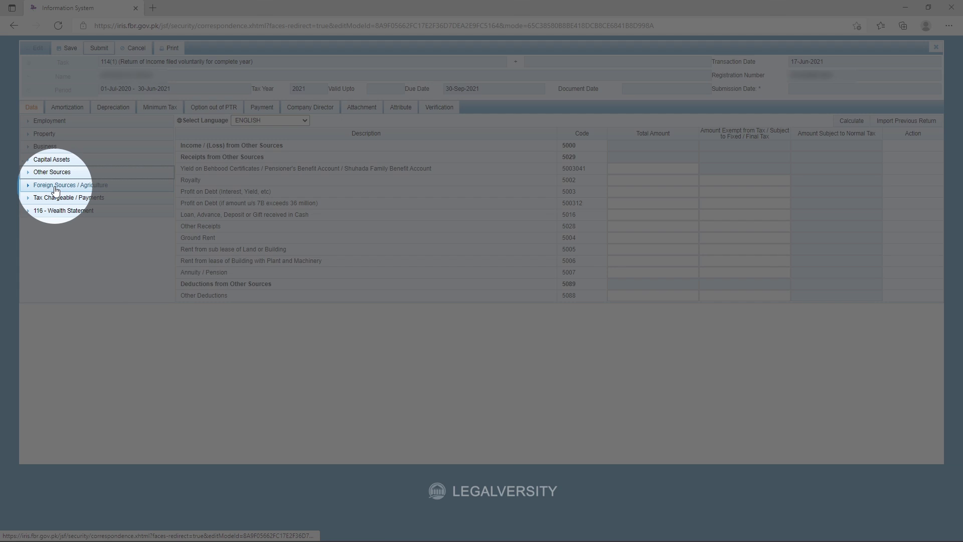
Open Foreign Sources and review its property, business, capital gains and other-sources income rows.
click(60, 187)
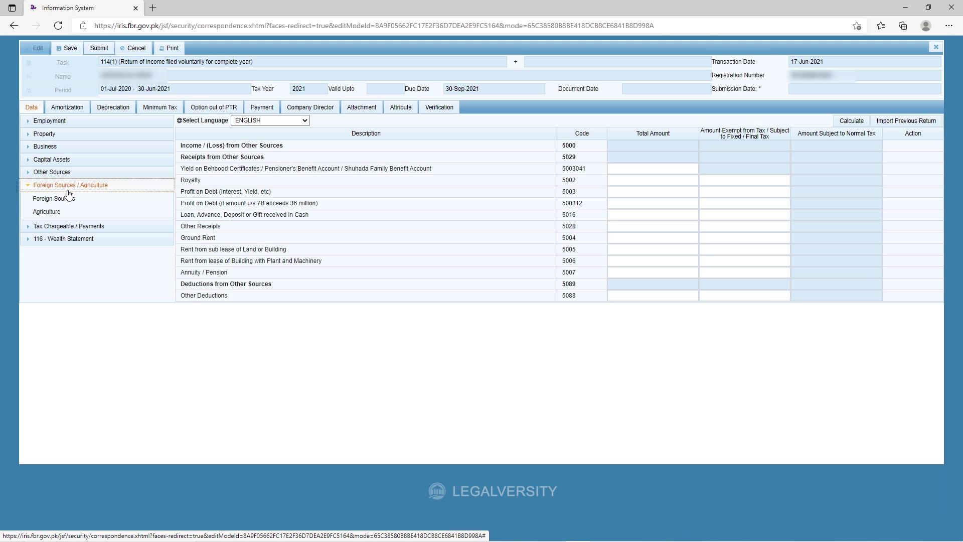
click(69, 199)
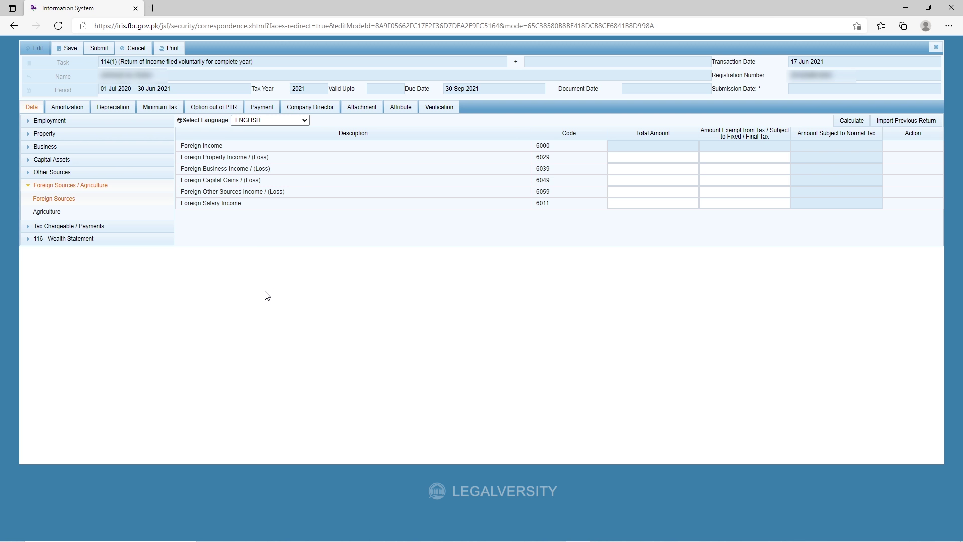
drag(180, 157, 291, 162)
click(292, 162)
drag(181, 170, 293, 172)
click(294, 172)
drag(206, 158, 241, 178)
click(278, 178)
drag(275, 182, 181, 181)
click(229, 253)
drag(203, 193, 243, 193)
click(238, 208)
click(640, 195)
Review the Foreign Salary Income row, then show the Agriculture schedule with rows 6100 and 9291 blank.
drag(245, 204, 201, 224)
click(224, 238)
drag(247, 204, 185, 207)
click(217, 234)
drag(245, 204, 180, 205)
click(220, 233)
drag(246, 206, 183, 206)
click(226, 234)
click(63, 212)
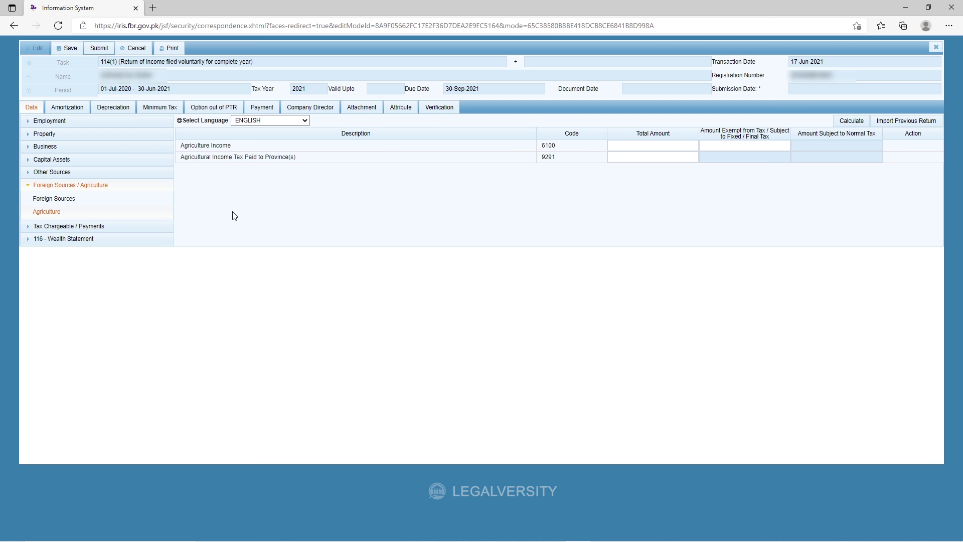
Collapse Foreign Sources / Agriculture and expand Tax Chargeable / Payments in the left tree.
click(81, 186)
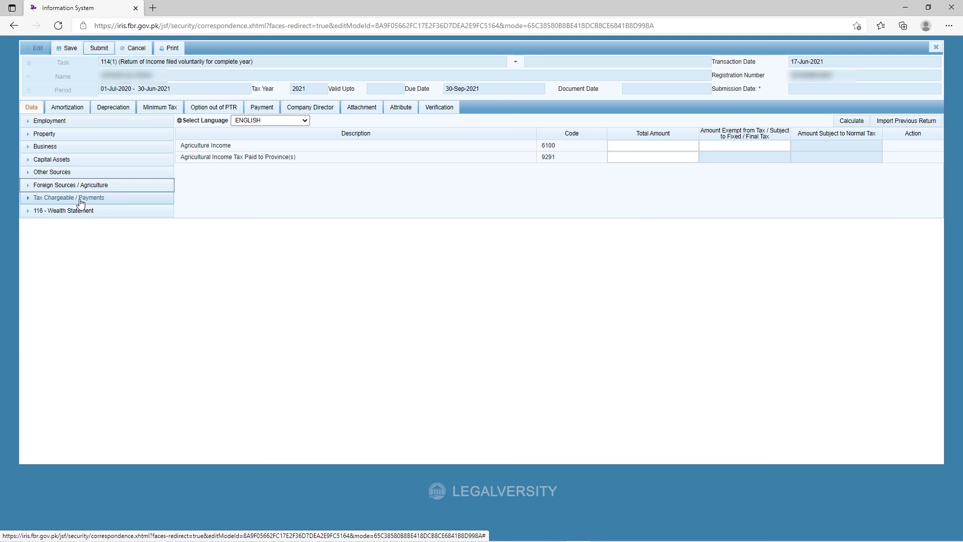
click(77, 202)
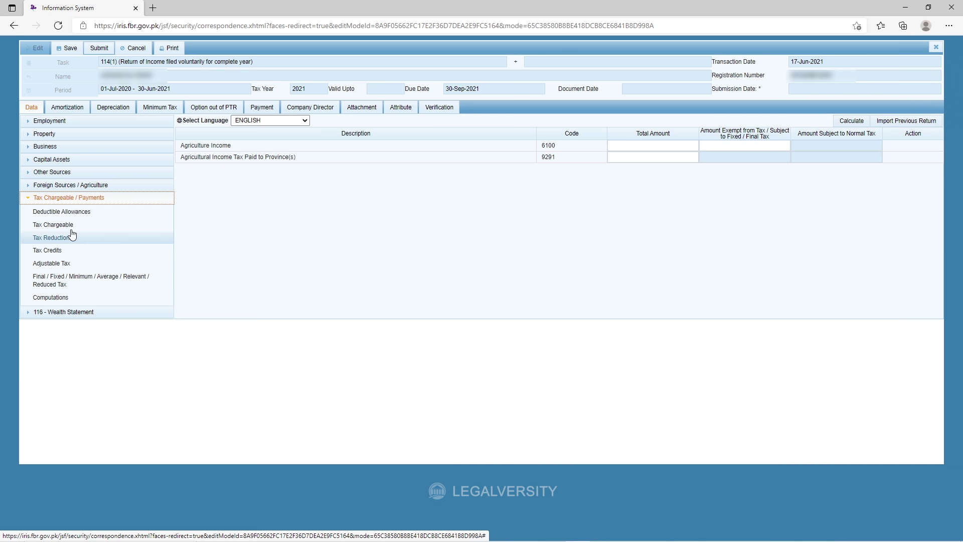
Open Deductible Allowances and point out the Zakat, Workers Welfare and educational expense rows.
click(98, 215)
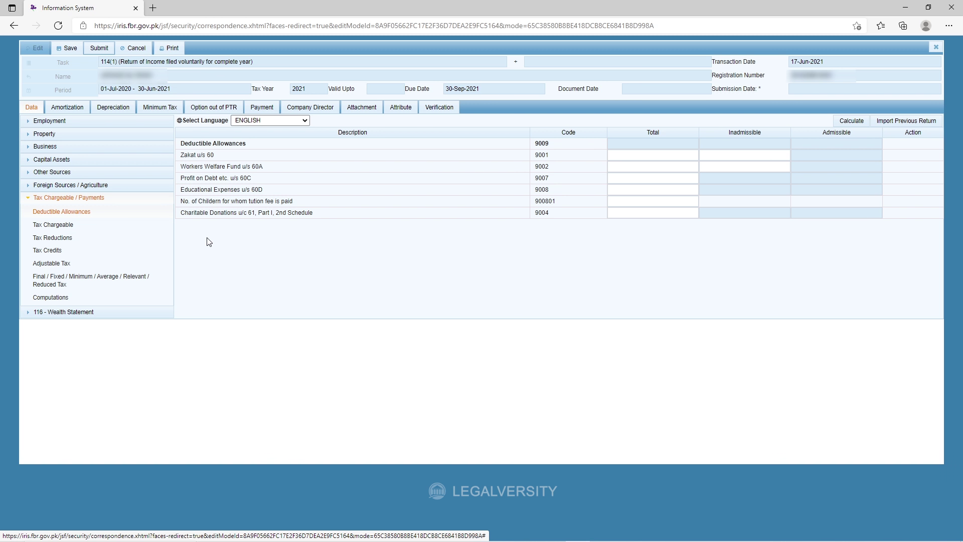
drag(212, 155, 178, 182)
click(237, 247)
click(216, 216)
drag(239, 189, 179, 190)
click(234, 243)
drag(292, 201, 195, 203)
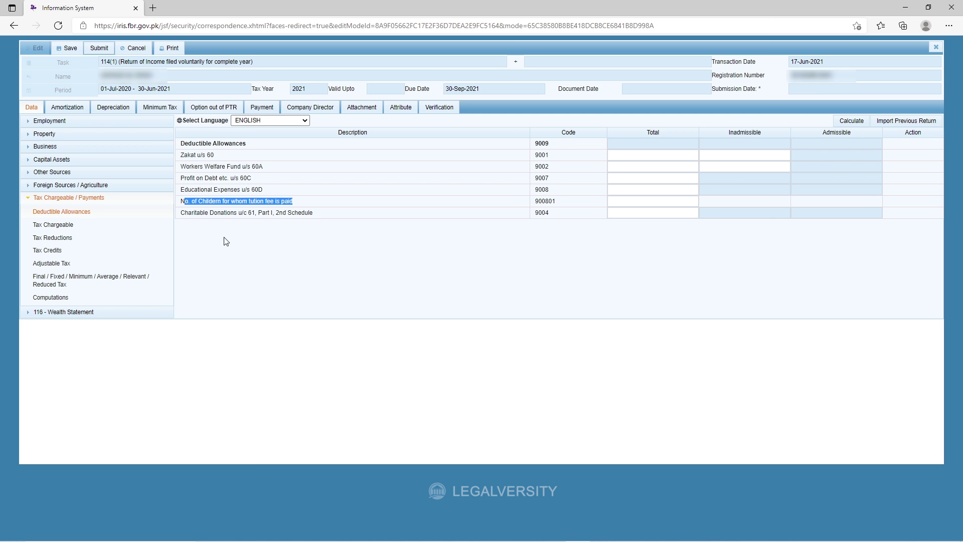
click(253, 256)
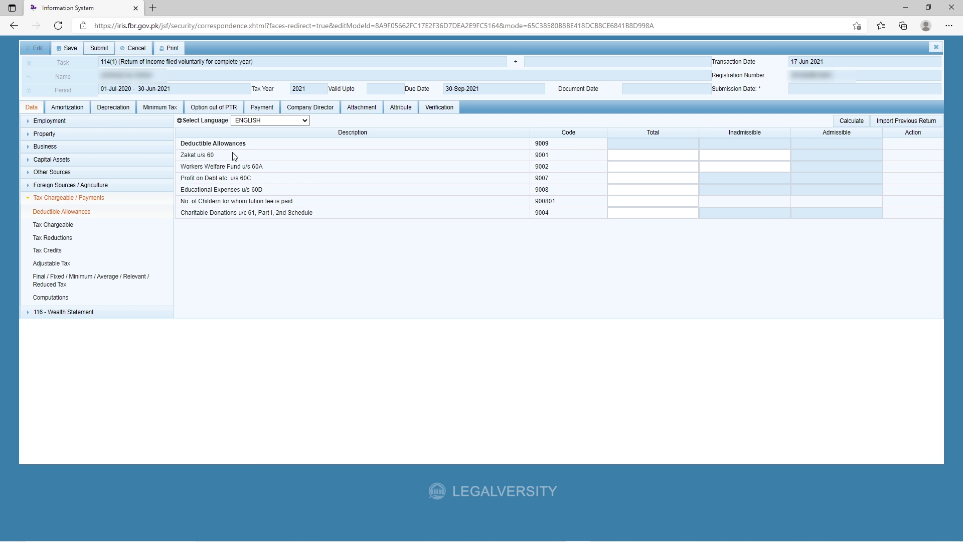
drag(193, 156, 180, 155)
click(256, 247)
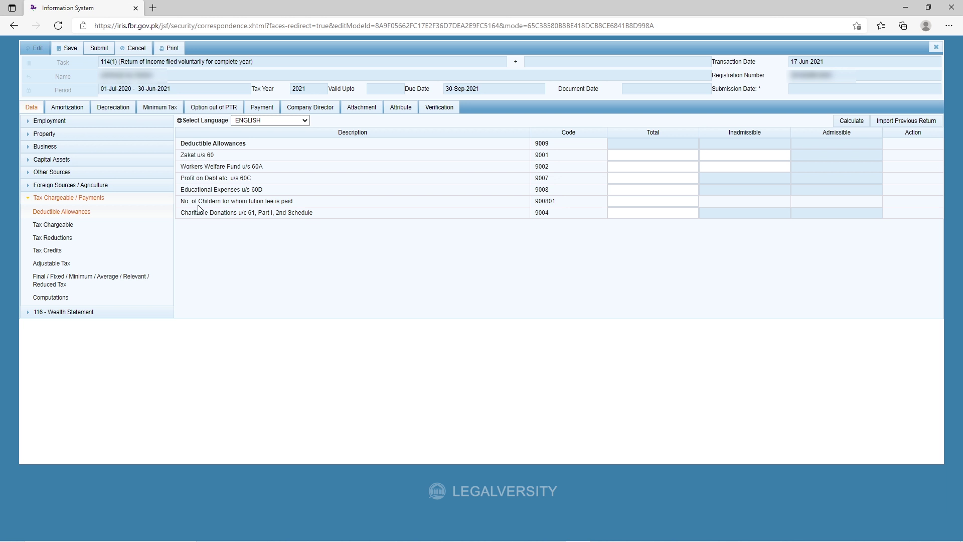
Point out the children tuition fee row, number of children field (900801) and Charitable Donations.
drag(199, 203, 301, 204)
click(293, 238)
click(655, 200)
drag(182, 212, 323, 221)
click(331, 249)
drag(318, 215, 238, 249)
click(240, 249)
drag(317, 213, 203, 244)
click(203, 244)
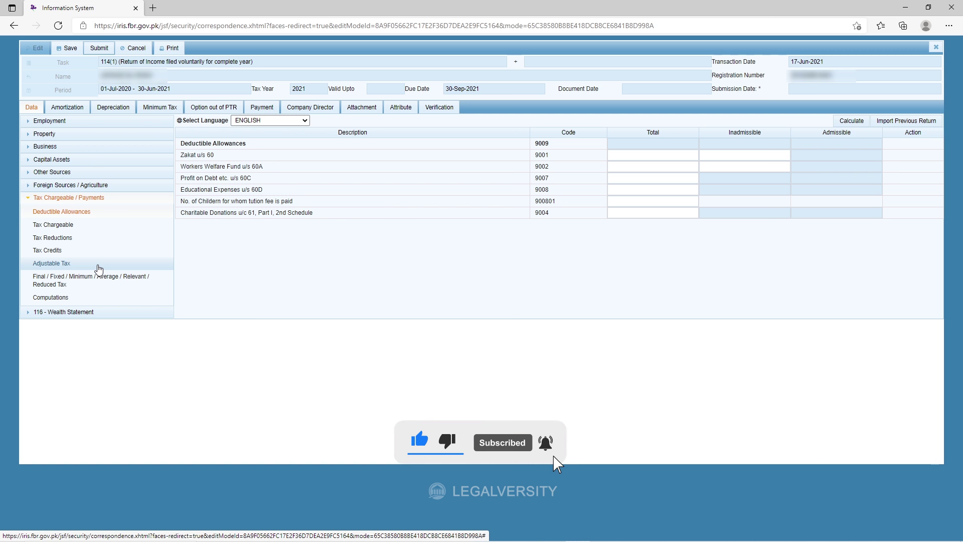
Open Adjustable Tax, enter tax deducted on salary u/s 149 and recalculate.
click(76, 263)
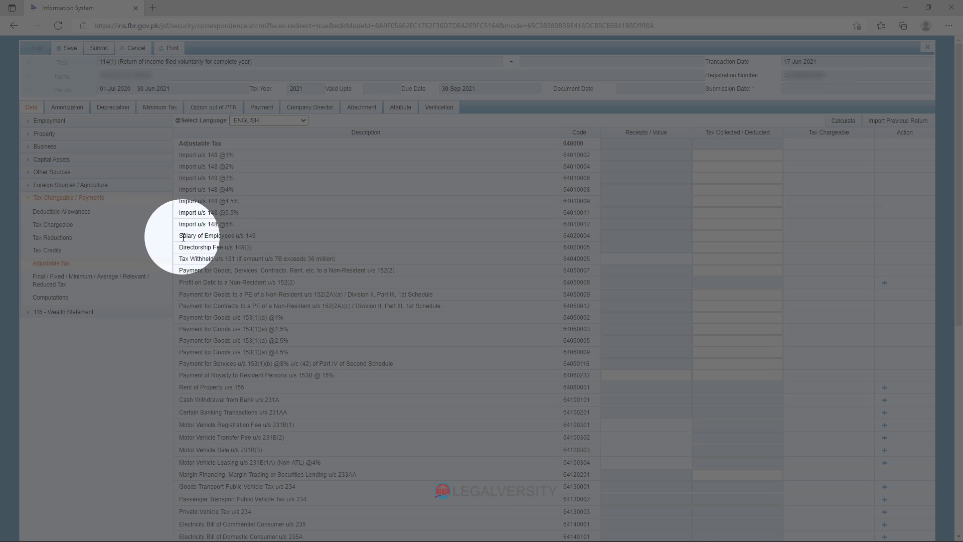
drag(179, 236, 256, 236)
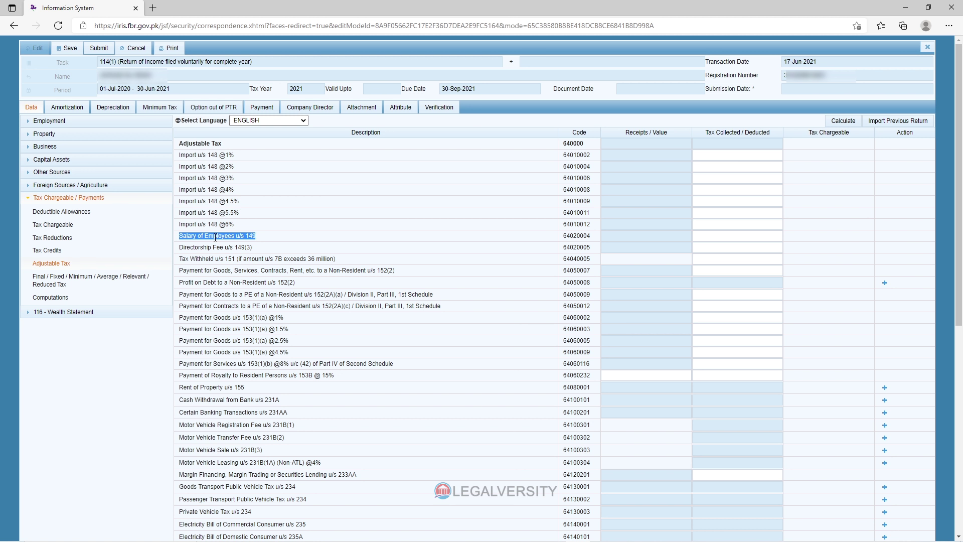
click(263, 239)
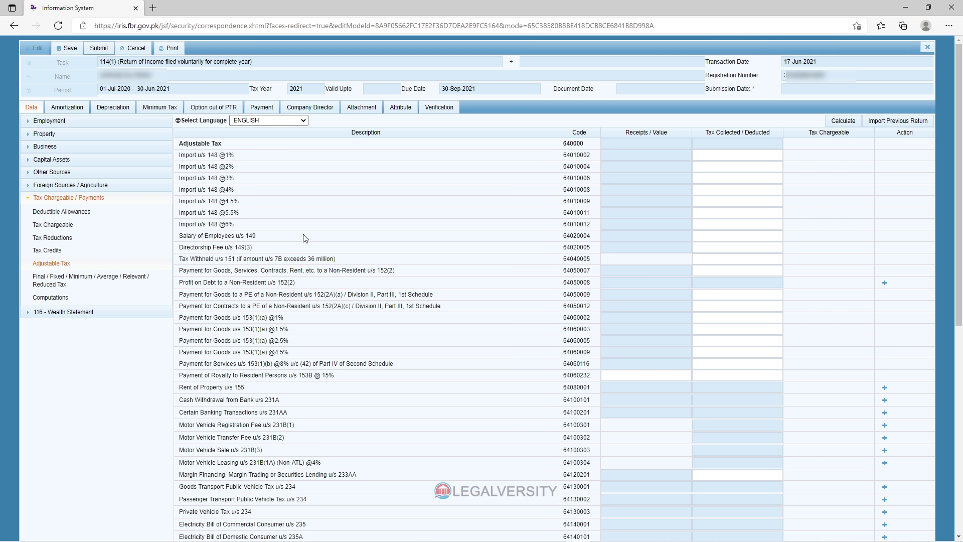
click(705, 238)
text(9386)
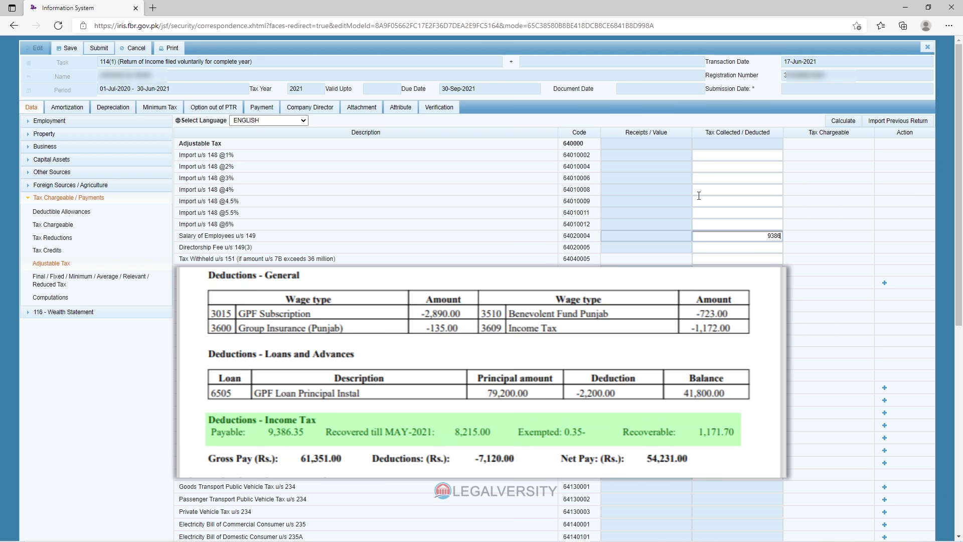
click(845, 123)
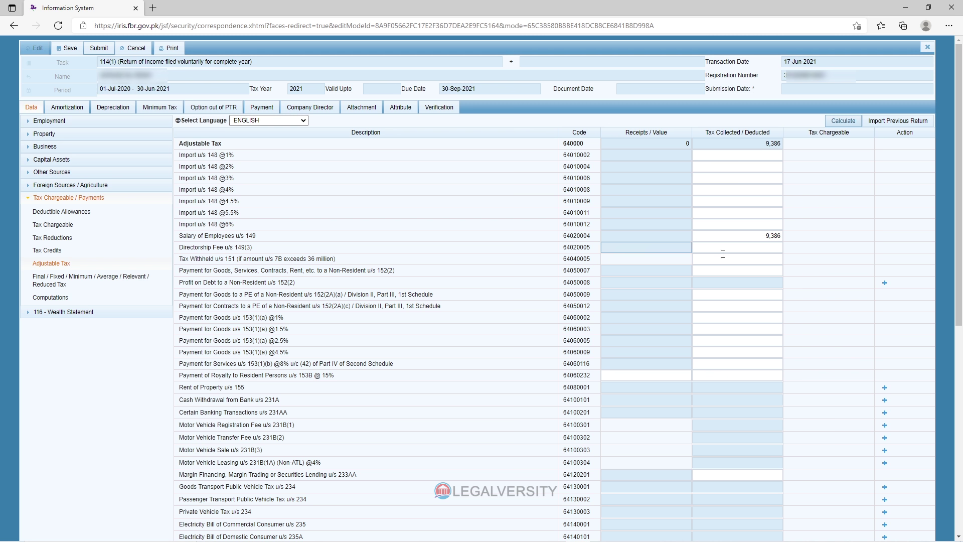
Replace the salary tax u/s 149 amount with 9386 after trial values and recalculate.
drag(756, 236, 820, 238)
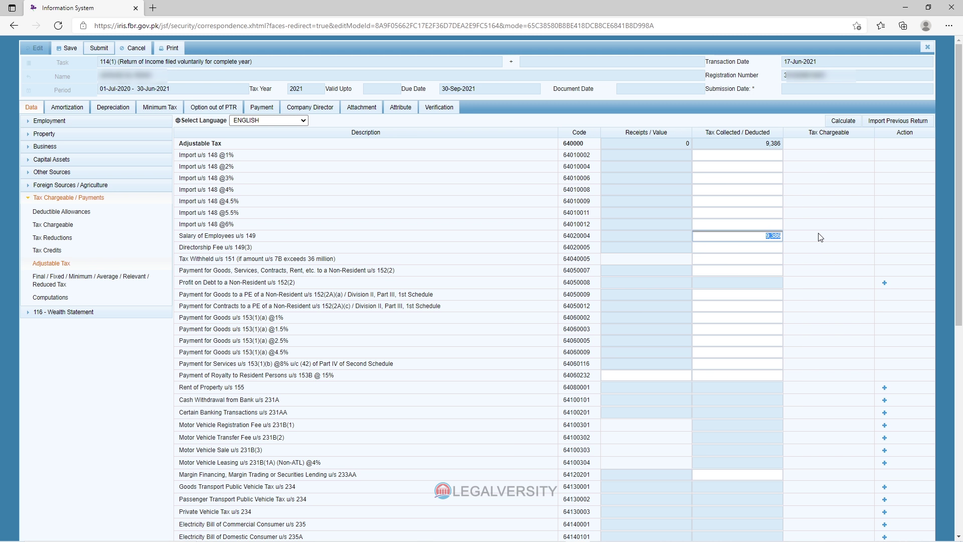
text(100)
key(BackSpace)
key(BackSpace)
key(BackSpace)
text(75)
key(BackSpace)
key(BackSpace)
text(9386)
click(841, 122)
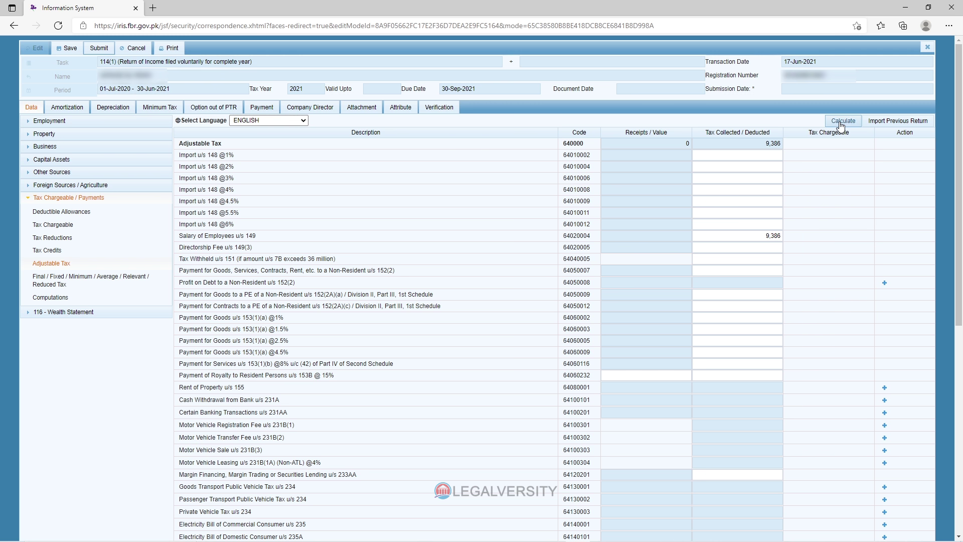
Point out the Cash Withdrawal u/s 231A, Motor Vehicle Sale and Private Vehicle Tax u/s 234 rows.
scroll(661, 235, down, 6)
scroll(661, 233, up, 5)
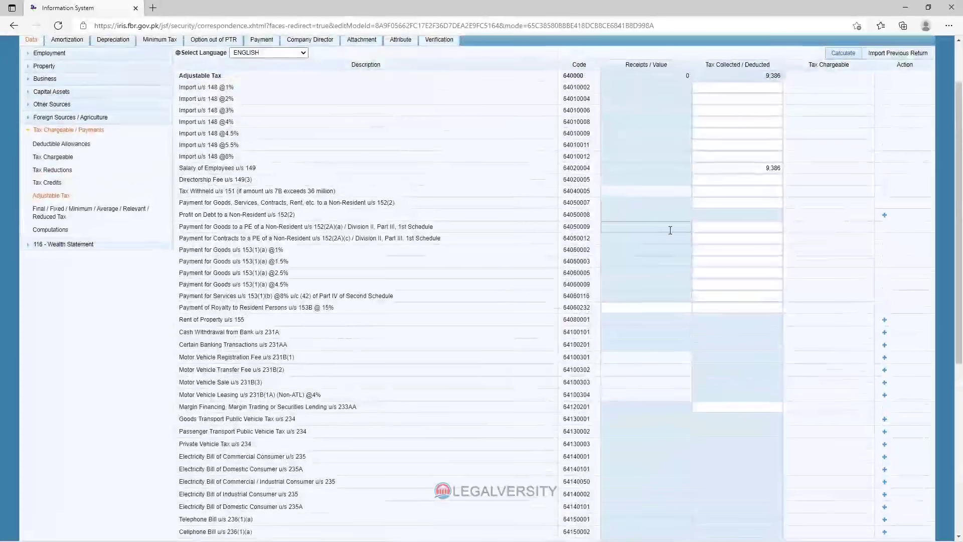
scroll(393, 264, down, 3)
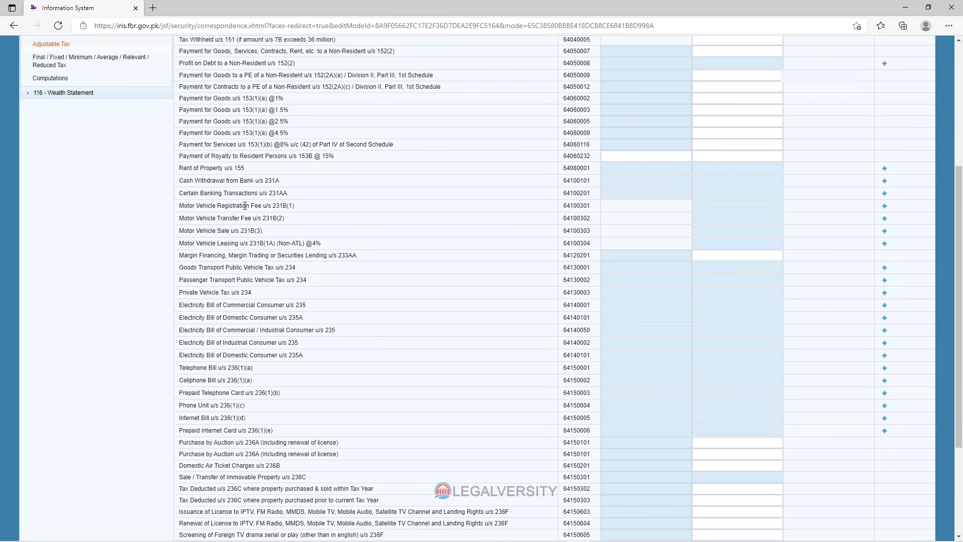
drag(180, 182, 286, 183)
click(286, 183)
drag(268, 233, 180, 233)
click(284, 230)
drag(258, 293, 175, 296)
click(263, 295)
Point out the Telephone, Internet and Phone Unit u/s 236(1) rows, then bring up the Income Tax Rules PDF.
scroll(250, 261, down, 2)
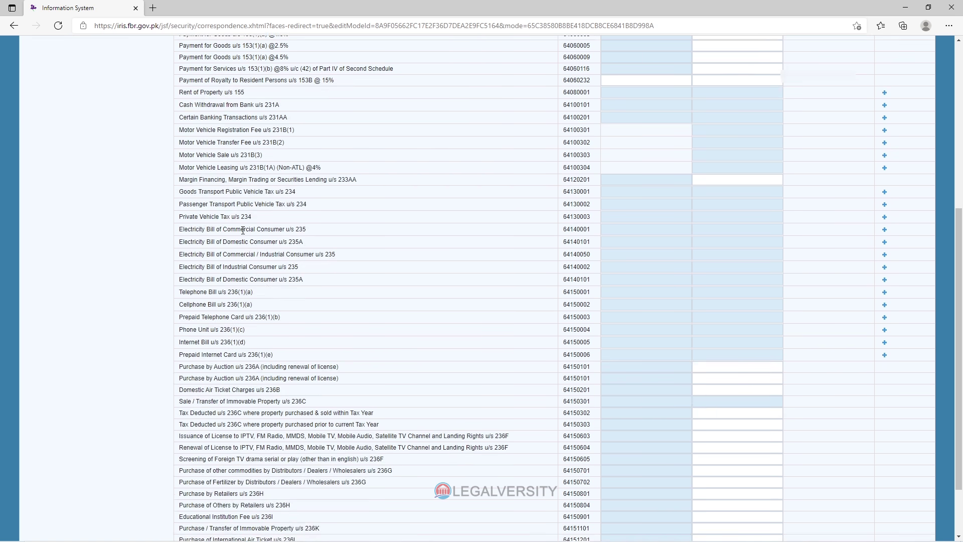
drag(265, 296, 177, 297)
click(264, 296)
scroll(280, 326, down, 2)
drag(250, 270, 177, 267)
click(267, 260)
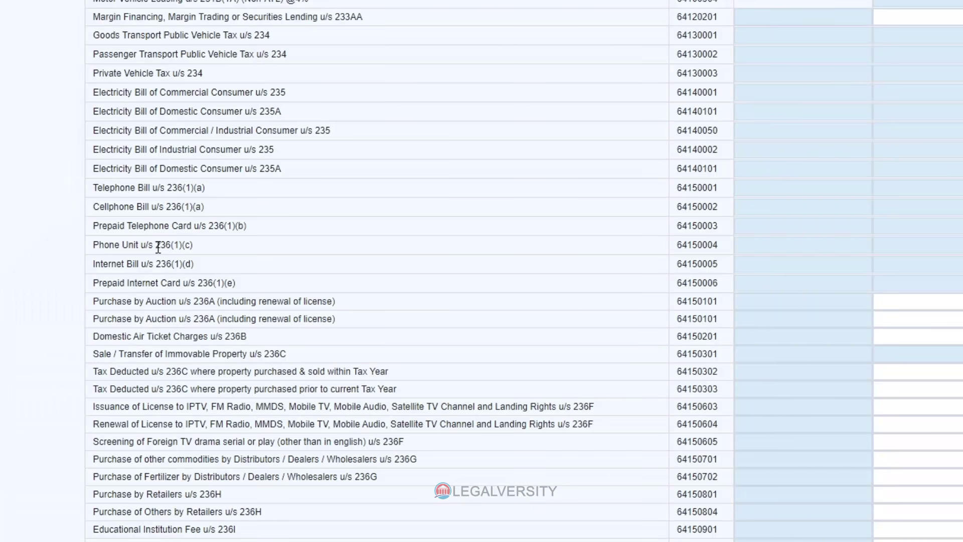
drag(153, 246, 194, 245)
click(212, 251)
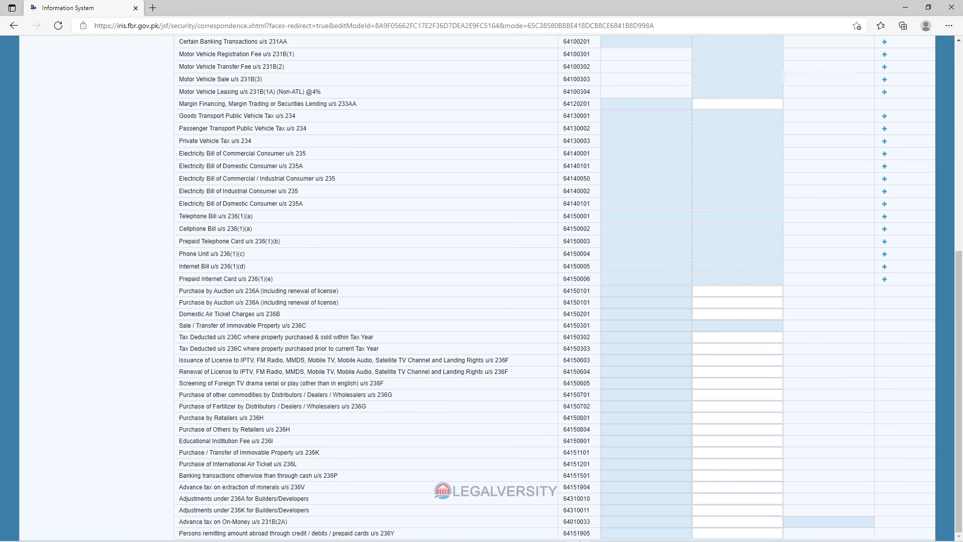
click(651, 531)
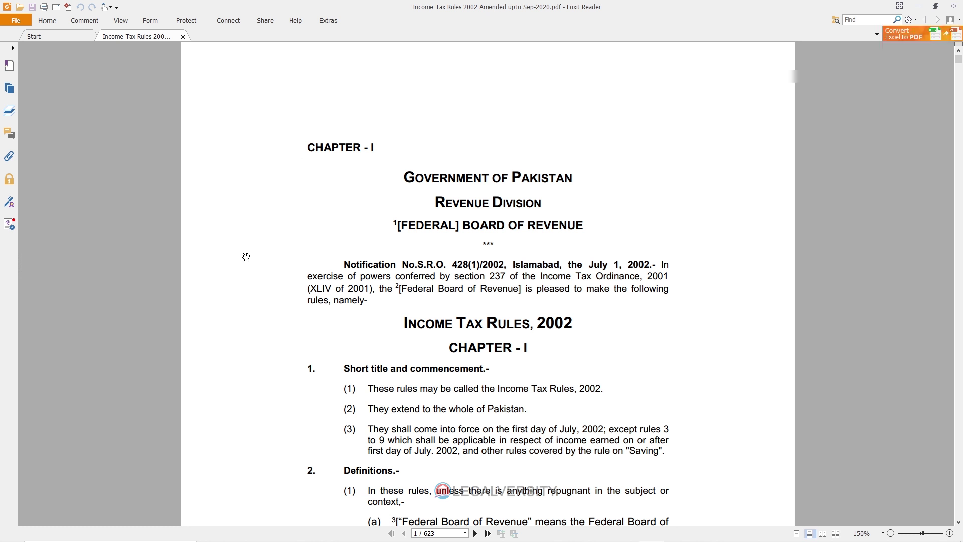
Search the Income Tax Rules PDF for '81A' to reach Rule 81A on page 216.
key(ctrl+f)
text(81A.)
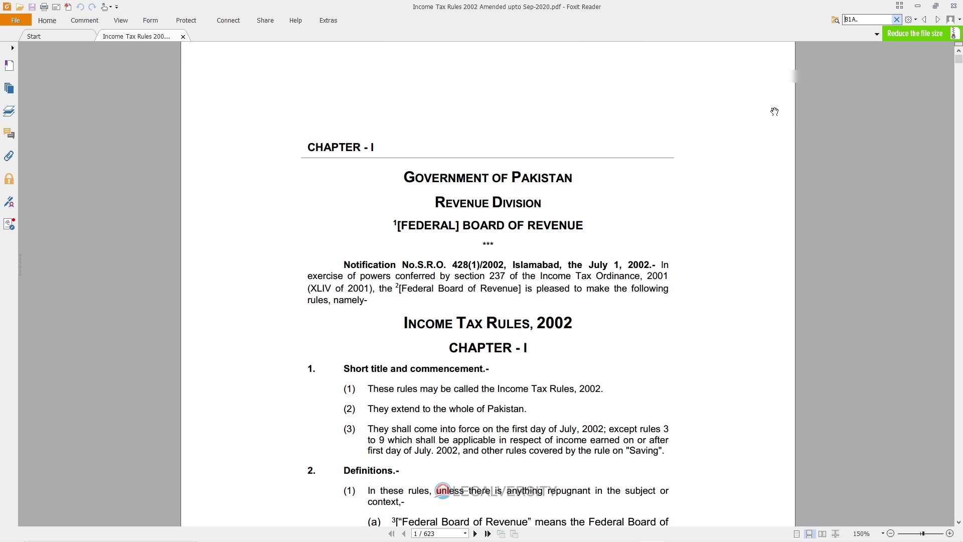
key(Return)
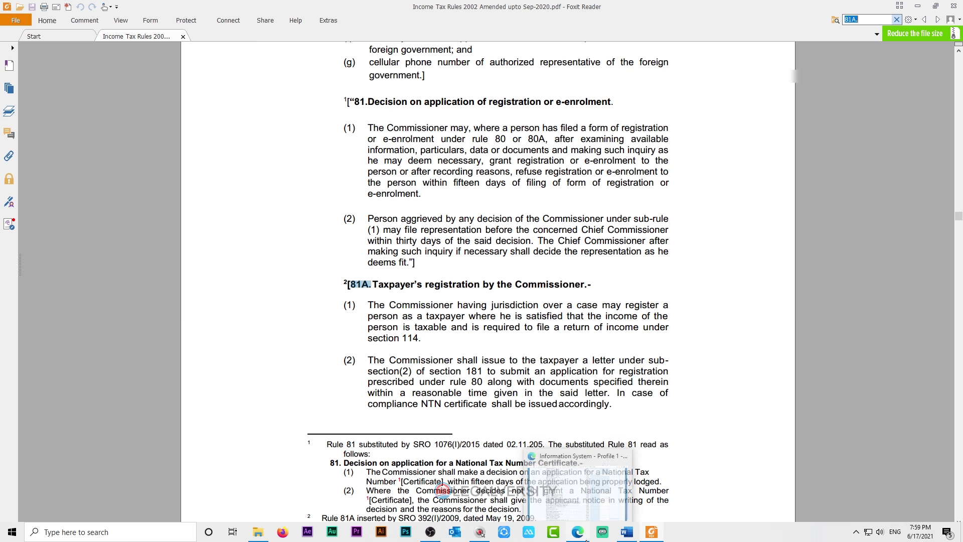
Back in the browser, open Final / Fixed / Minimum / Average / Relevant / Reduced Tax and scroll its blank rows.
click(577, 532)
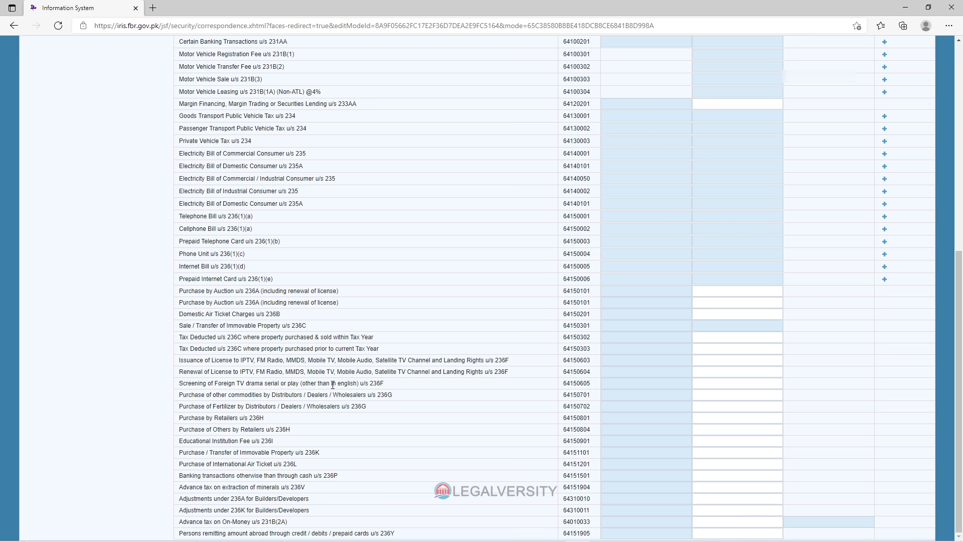
scroll(333, 384, up, 8)
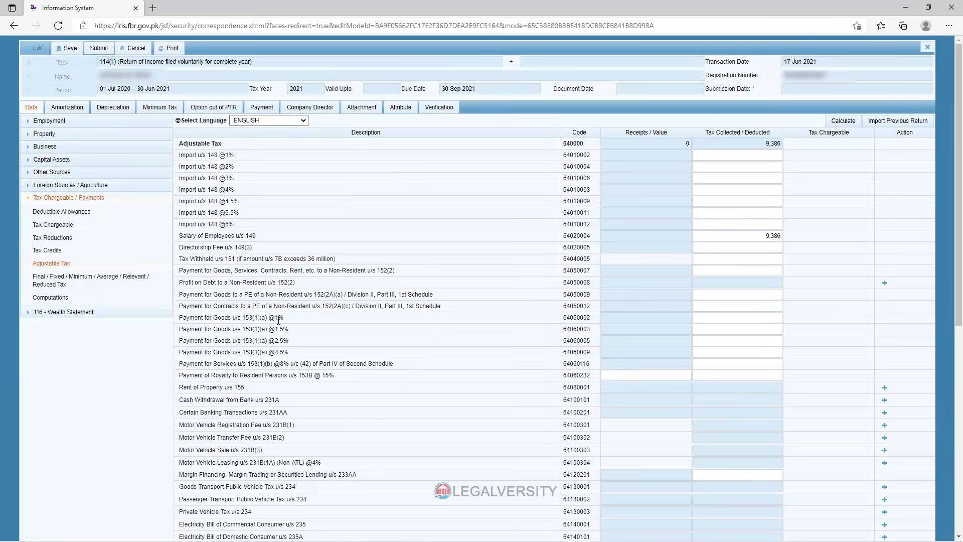
click(72, 280)
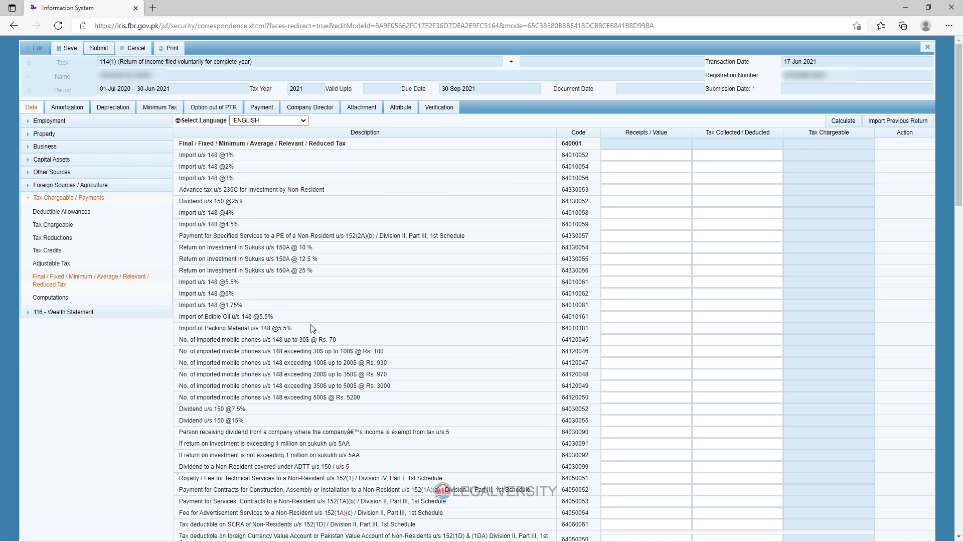
scroll(338, 314, down, 1)
scroll(338, 314, down, 4)
scroll(256, 326, down, 5)
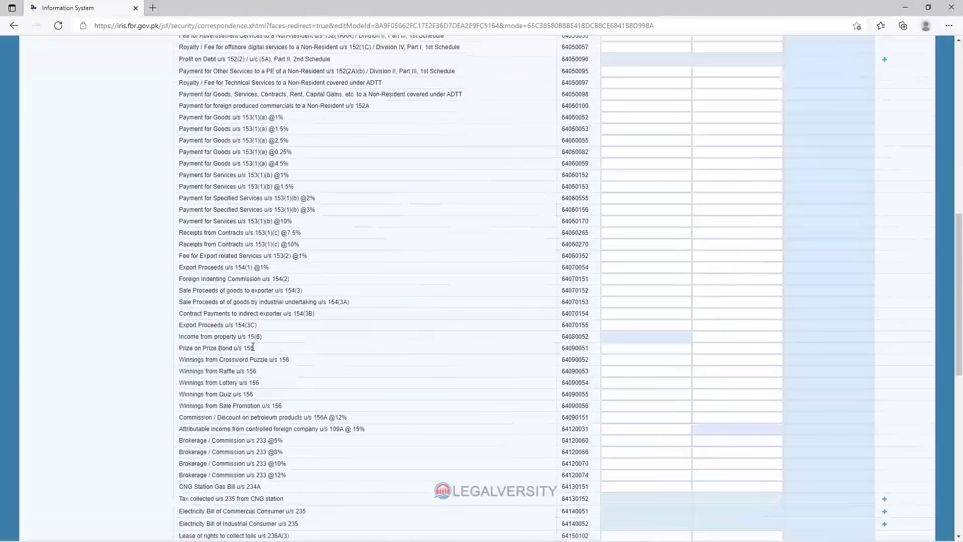
scroll(635, 304, up, 8)
scroll(635, 303, down, 7)
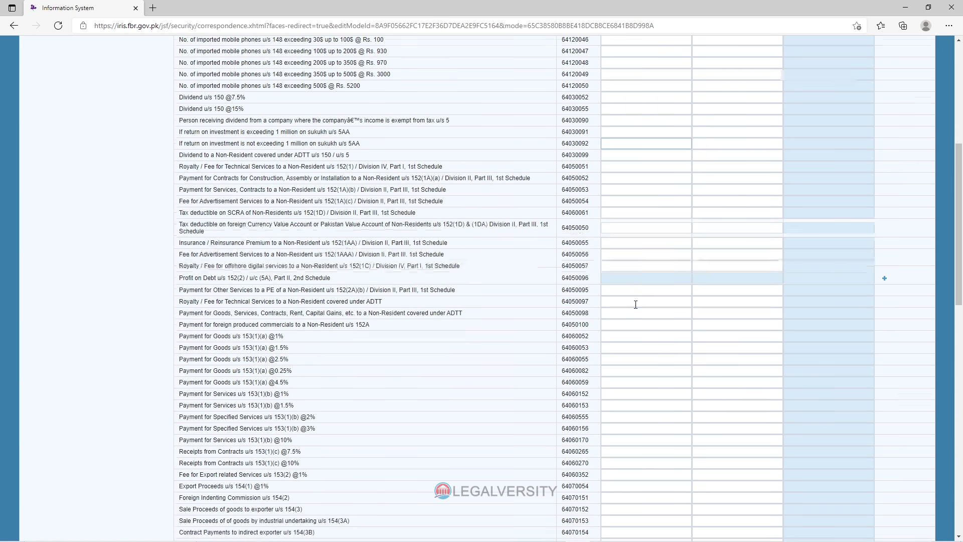
scroll(640, 326, up, 10)
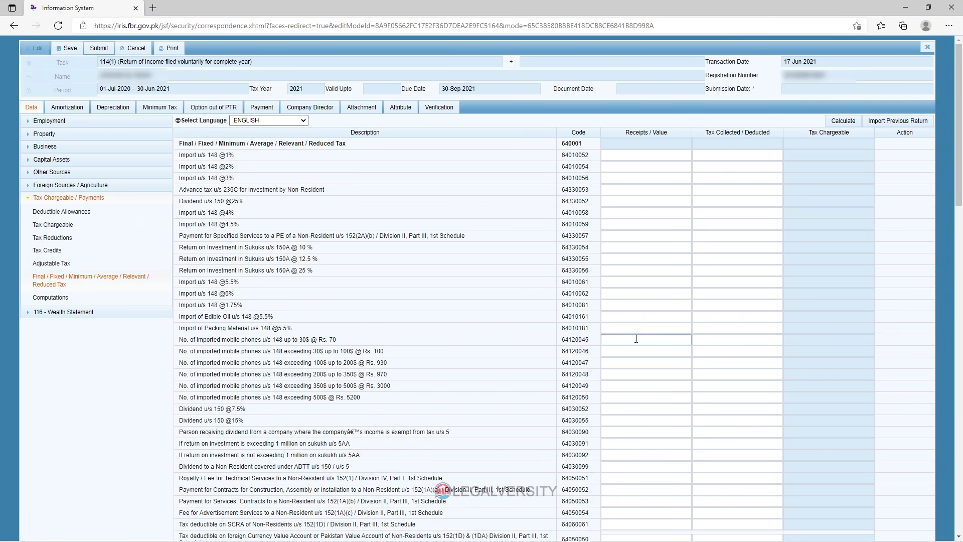
click(58, 301)
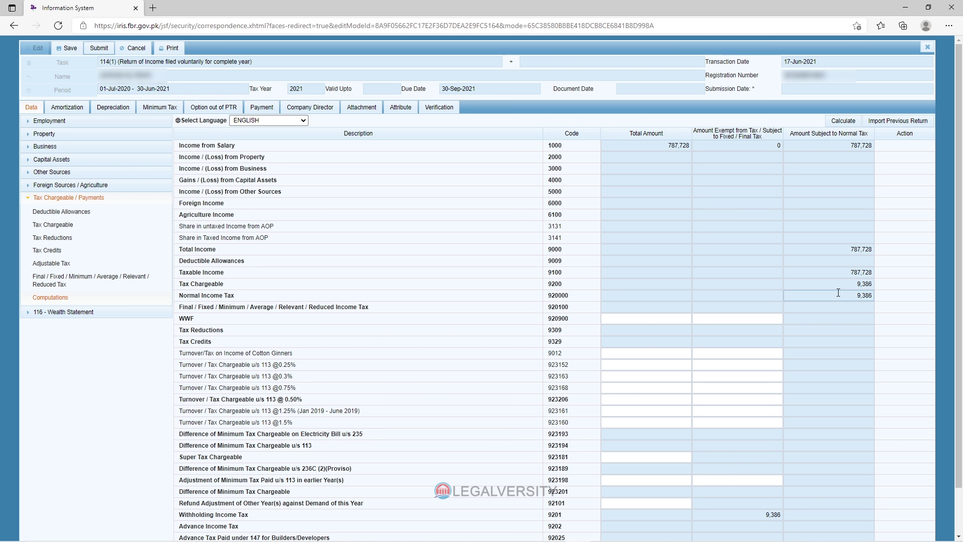
click(855, 284)
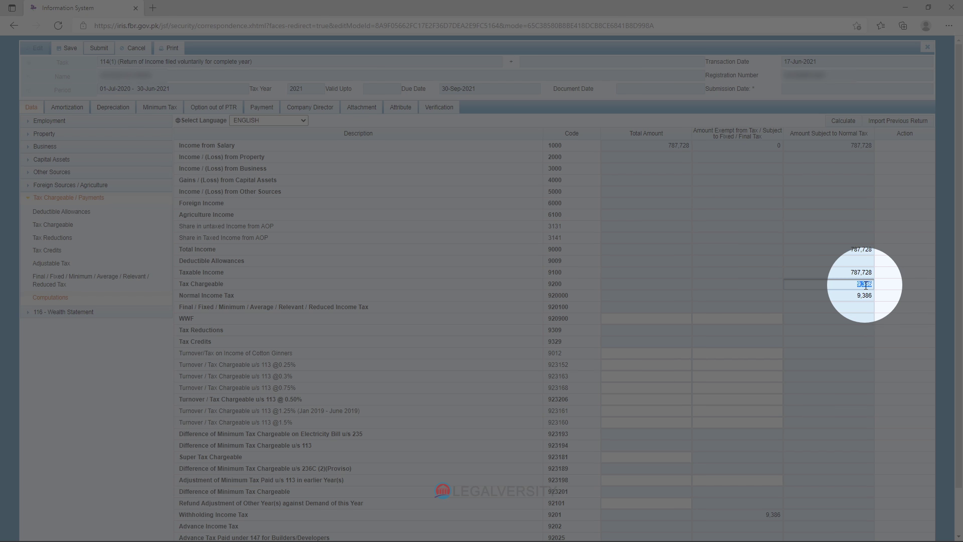
scroll(826, 297, down, 1)
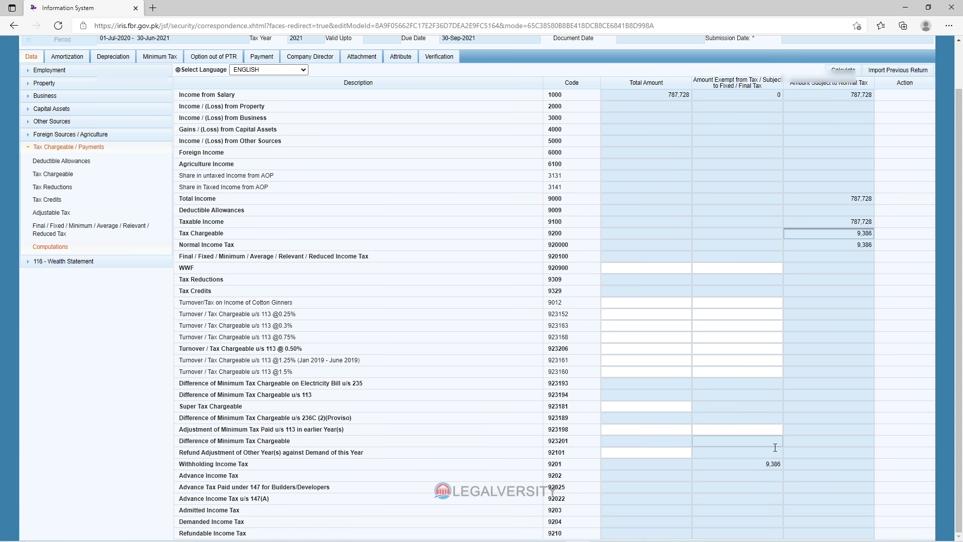
click(780, 463)
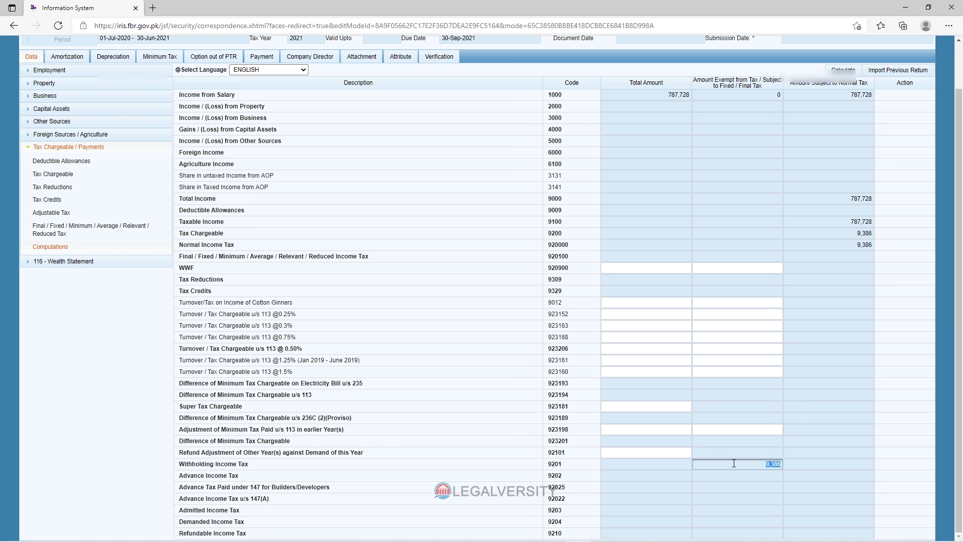
click(750, 464)
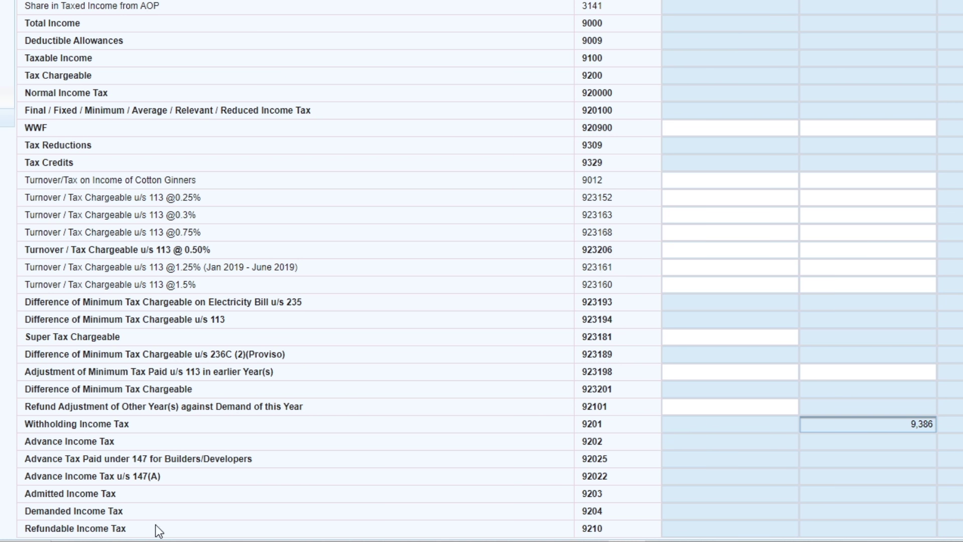
drag(126, 528, 6, 520)
click(29, 529)
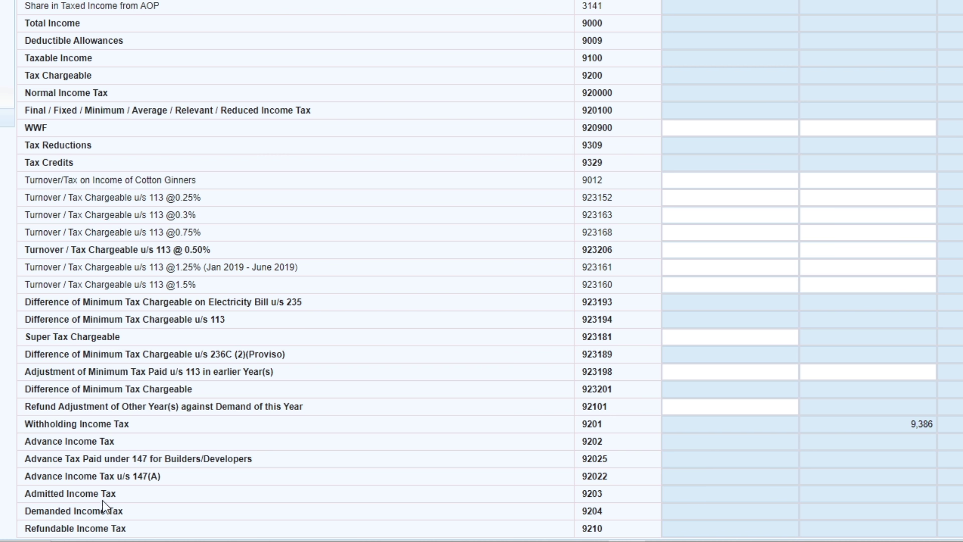
drag(117, 494, 26, 498)
click(141, 501)
drag(126, 491, 10, 494)
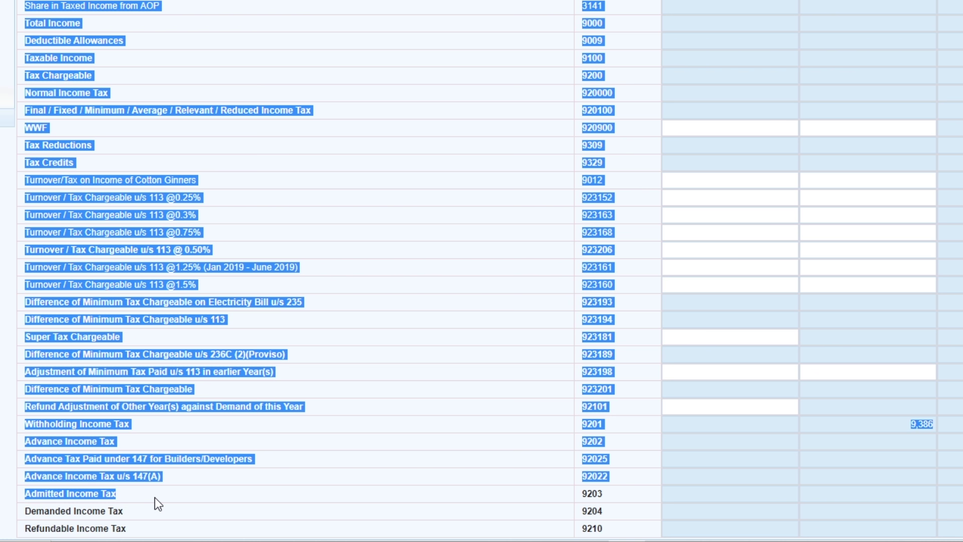
click(151, 495)
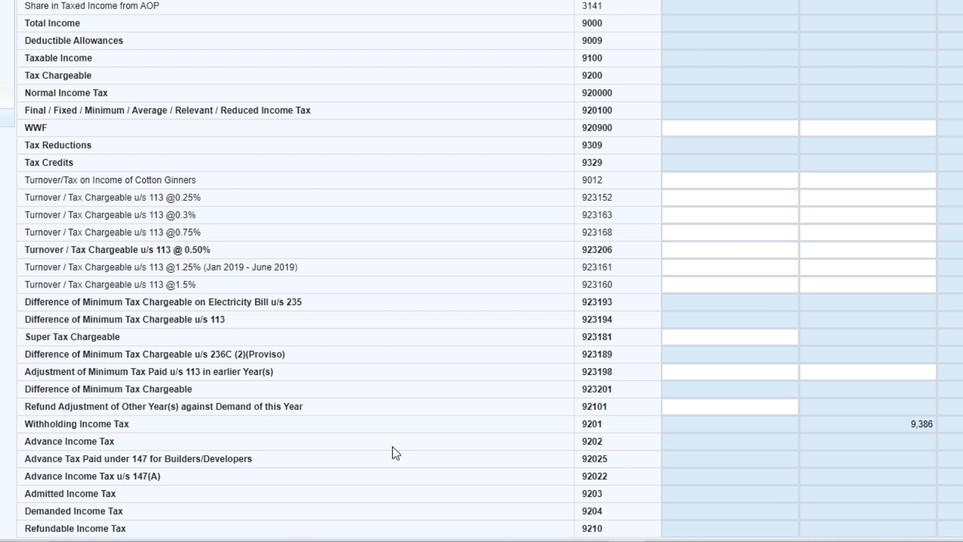
drag(142, 532, 67, 529)
click(279, 478)
click(812, 441)
click(775, 420)
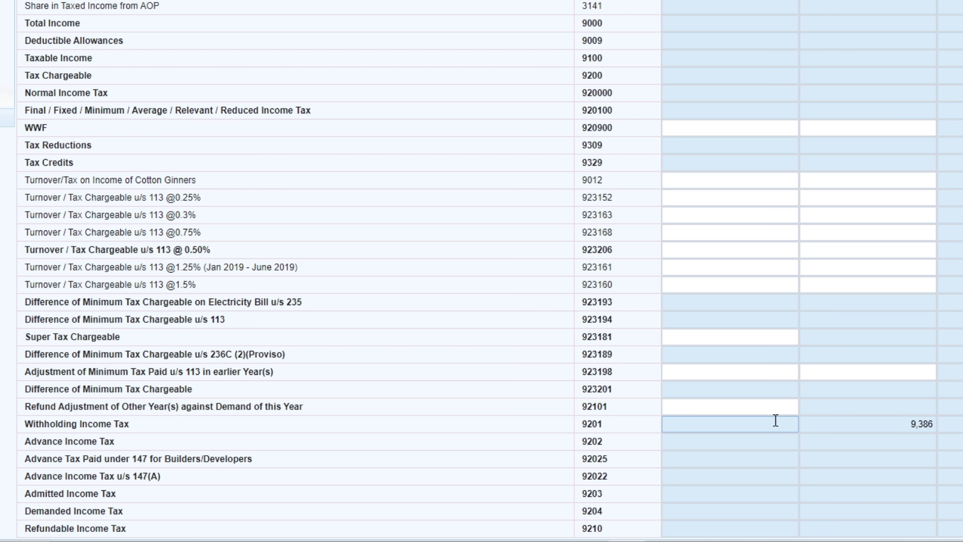
click(767, 407)
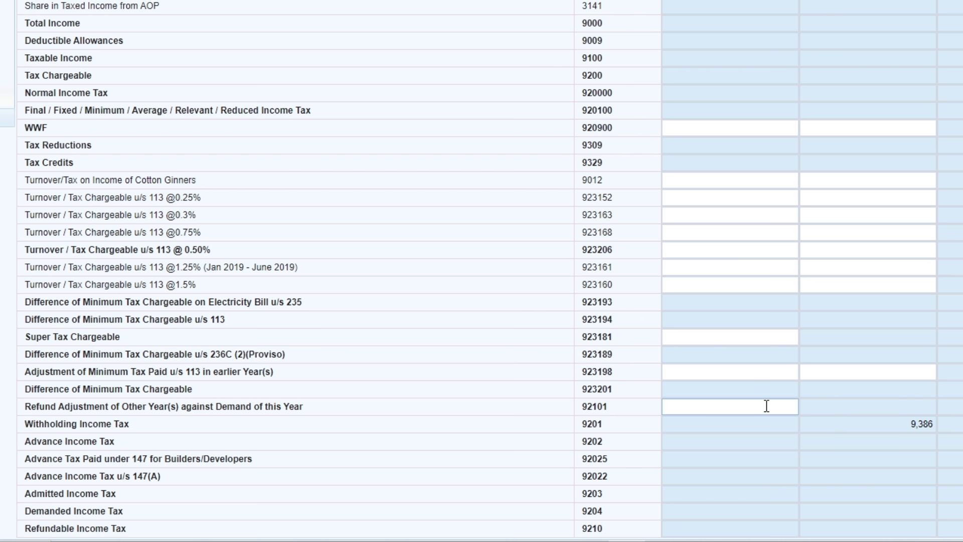
click(937, 422)
click(888, 425)
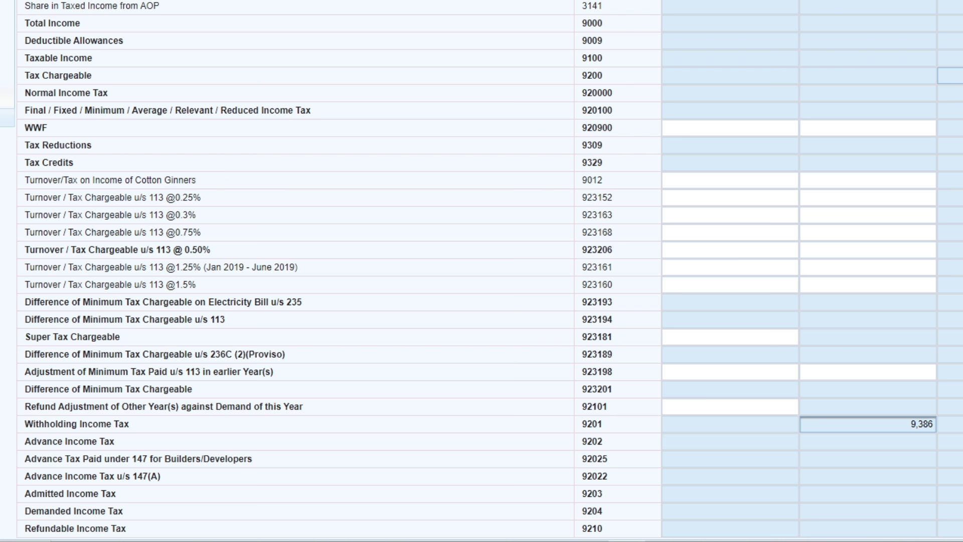
drag(935, 424, 851, 423)
click(851, 424)
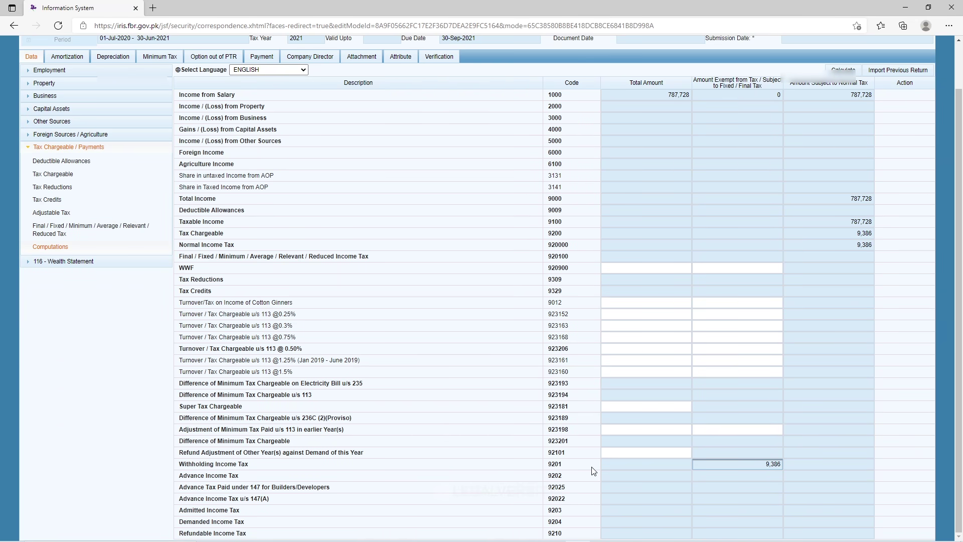
Expand 116 - Wealth Statement, browse its three pages and return to Personal Expenses.
scroll(440, 371, up, 1)
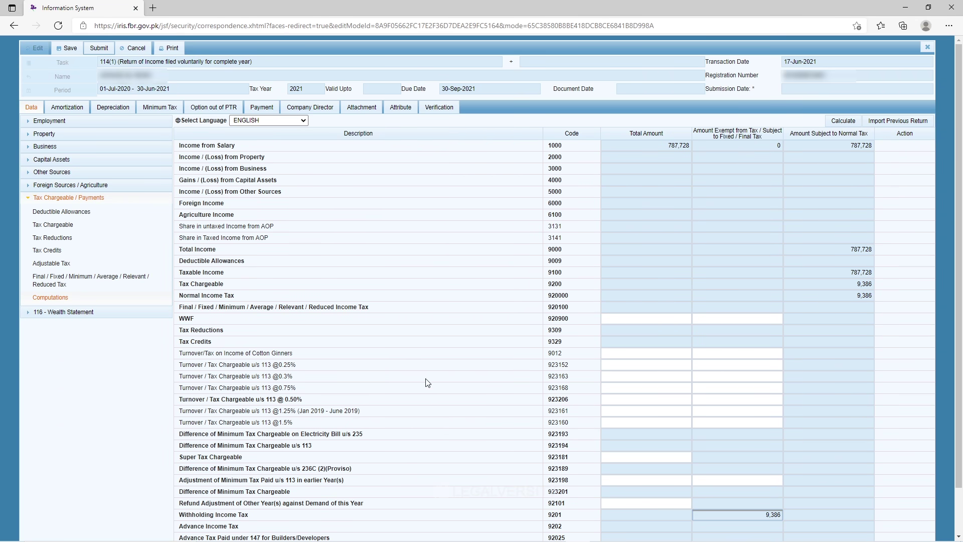
click(68, 197)
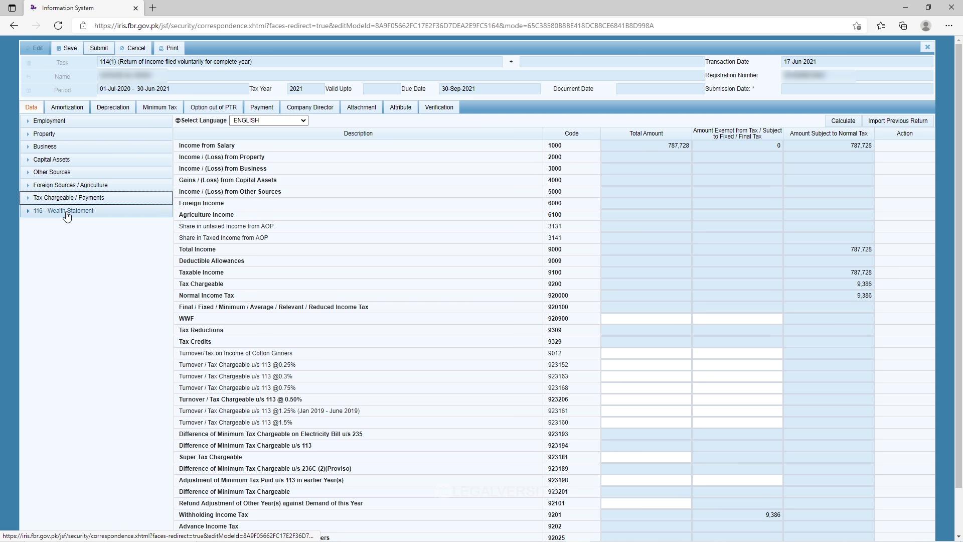
click(67, 211)
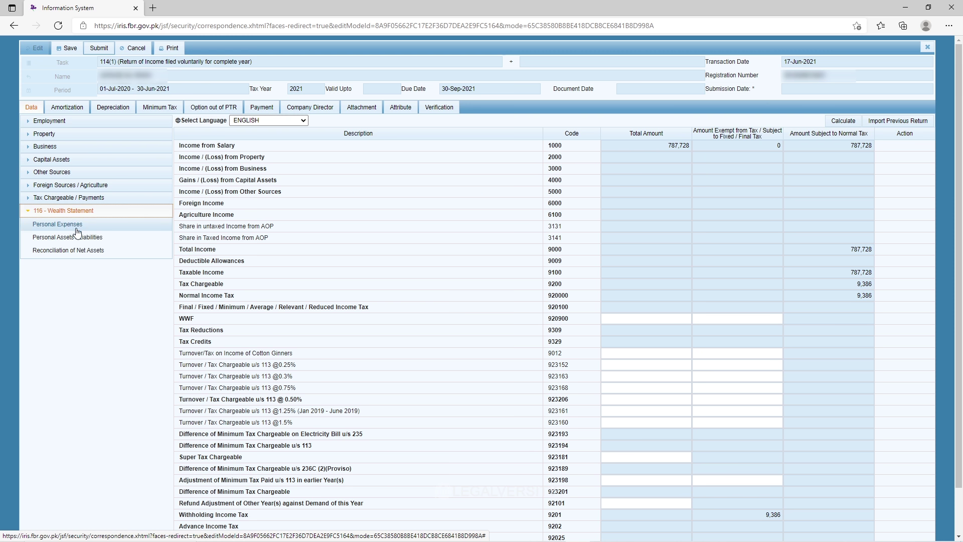
click(71, 226)
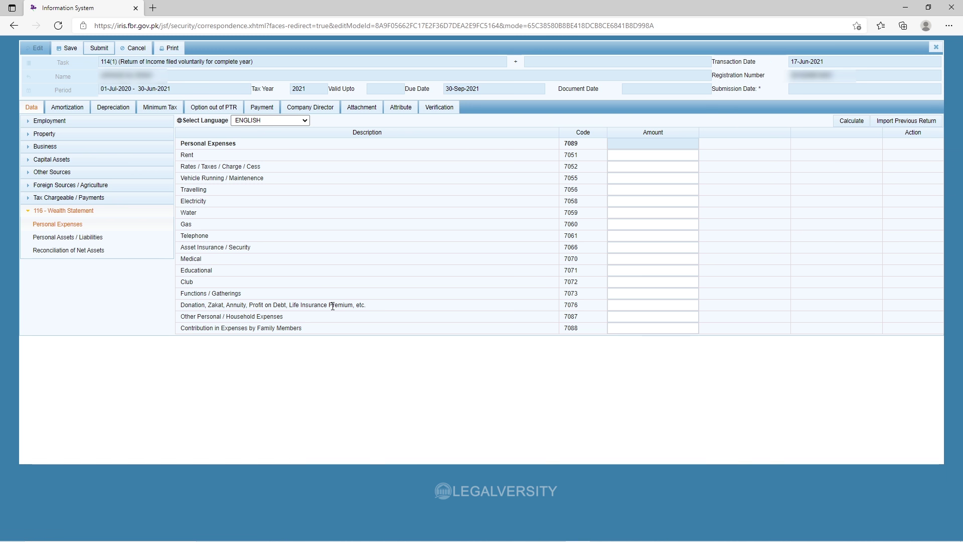
click(96, 237)
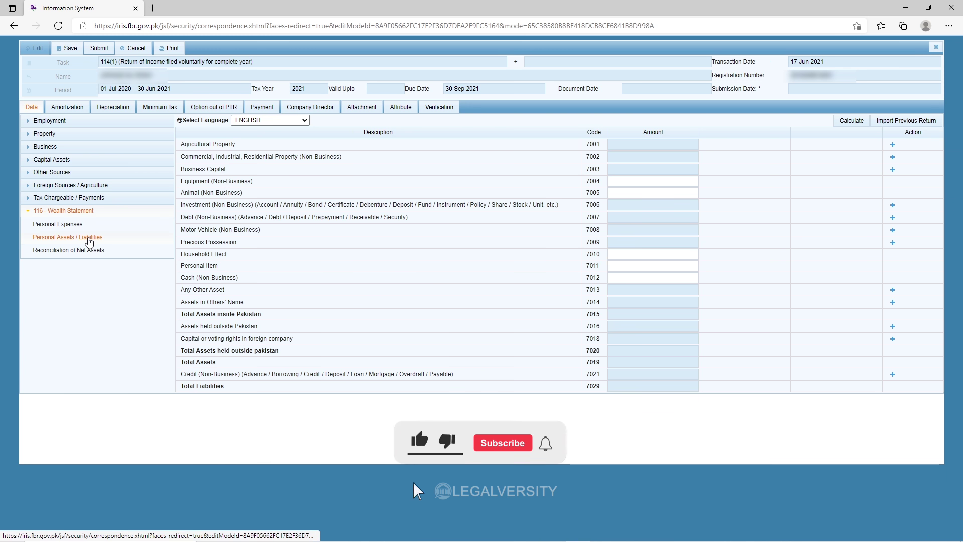
click(110, 253)
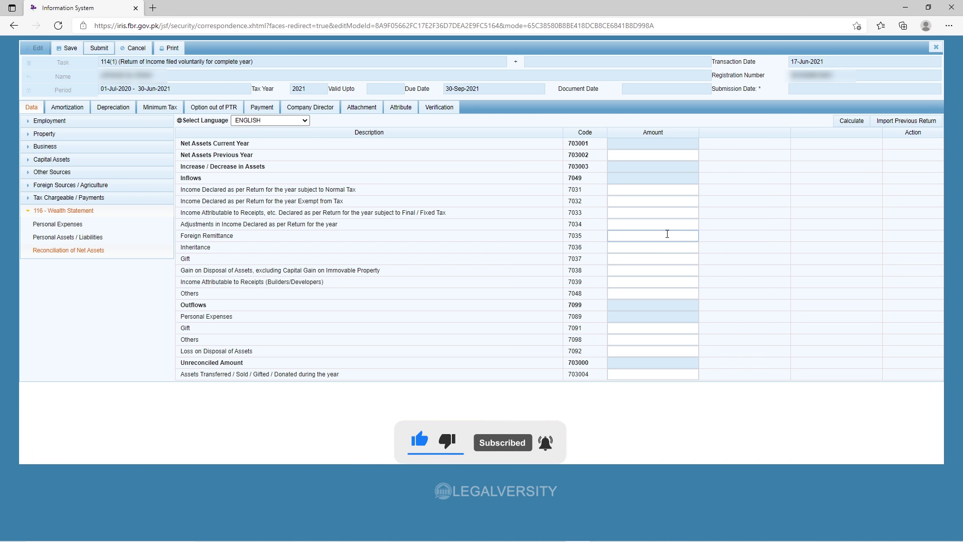
click(67, 225)
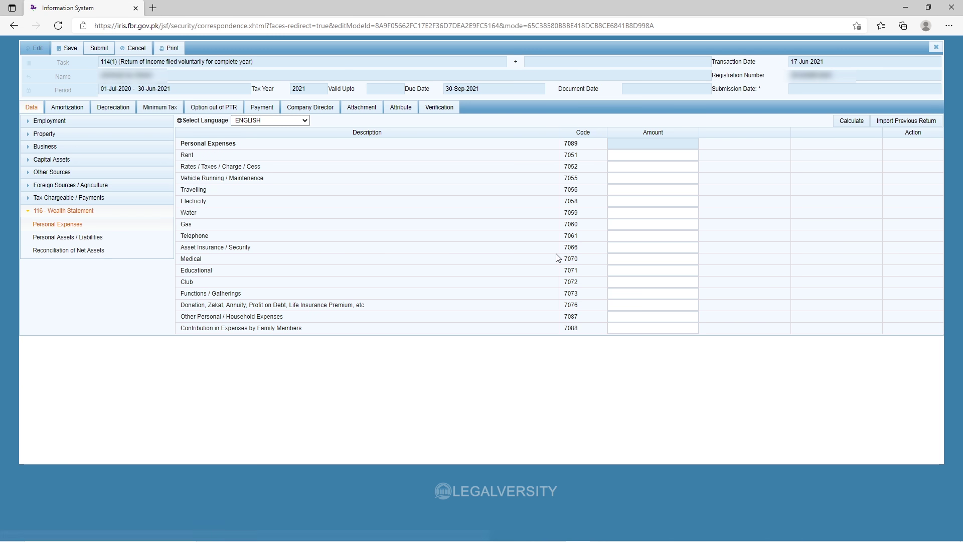
Point out the Vehicle Running, Water and Gas expense labels and the other household expenses amount.
drag(181, 178, 278, 180)
click(217, 198)
double_click(193, 212)
double_click(192, 225)
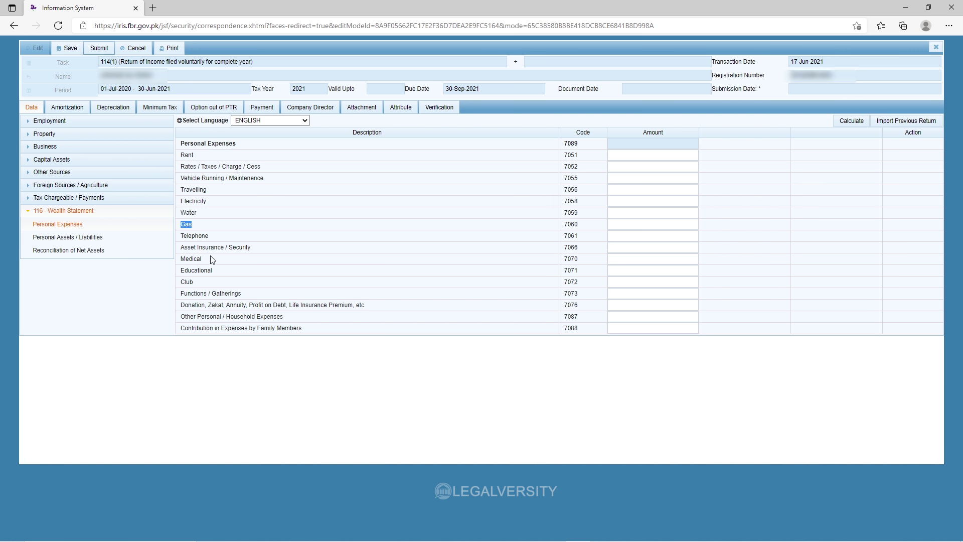
click(240, 261)
click(631, 316)
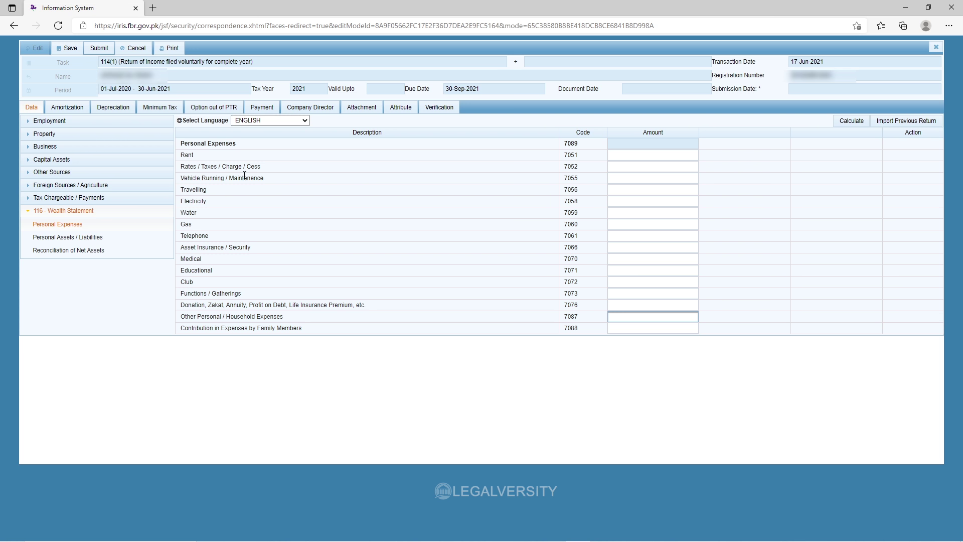
Enter vehicle running expense 34,000, recalculate, and enter water expense 4,100.
click(319, 181)
click(636, 181)
text(34000)
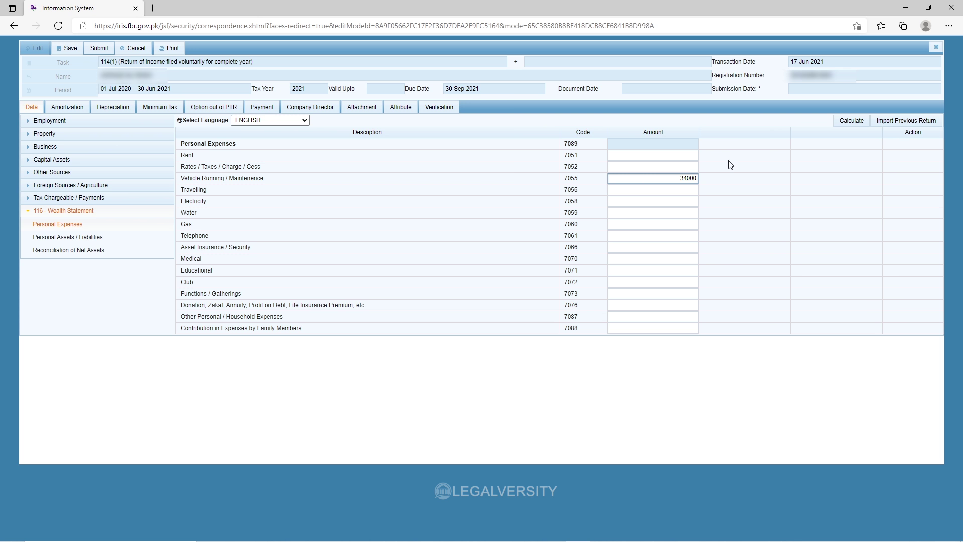
click(845, 122)
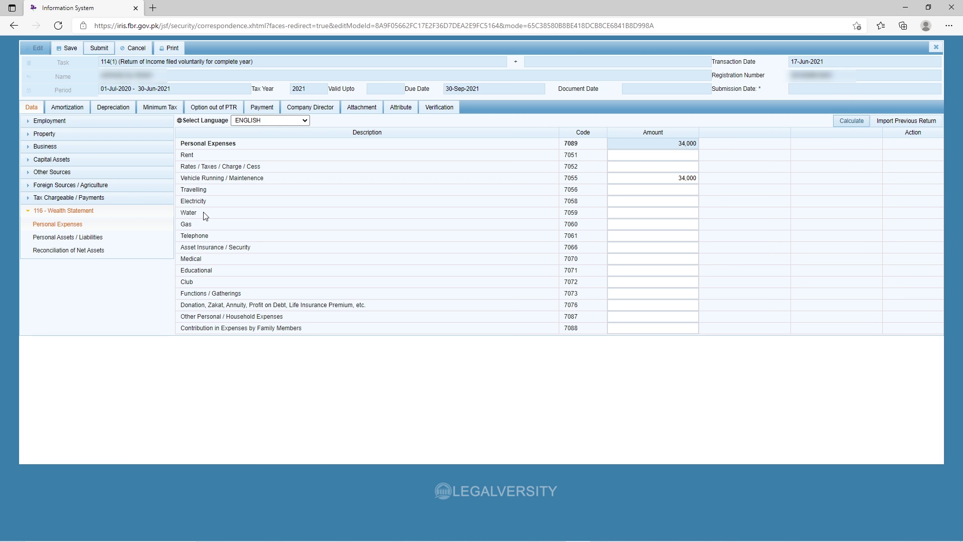
click(658, 201)
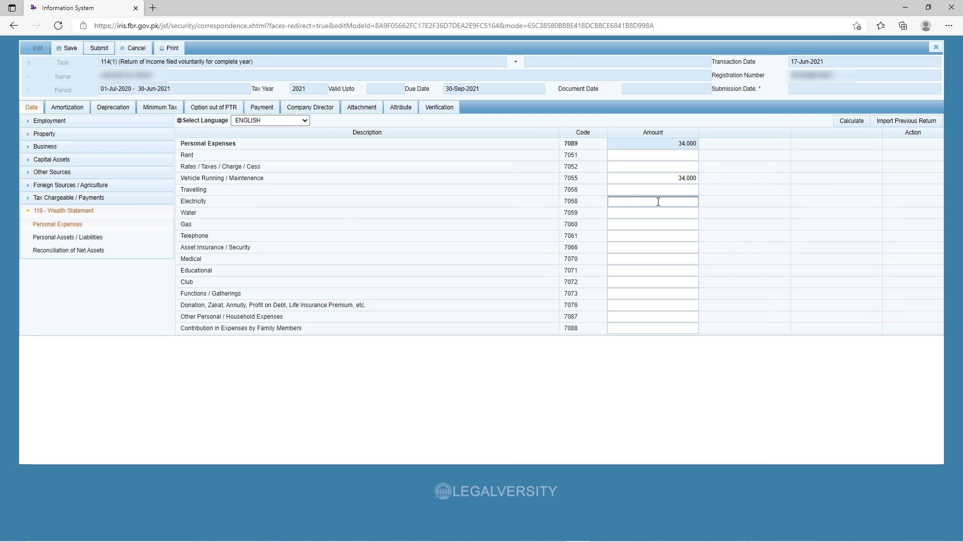
click(658, 211)
text(4100)
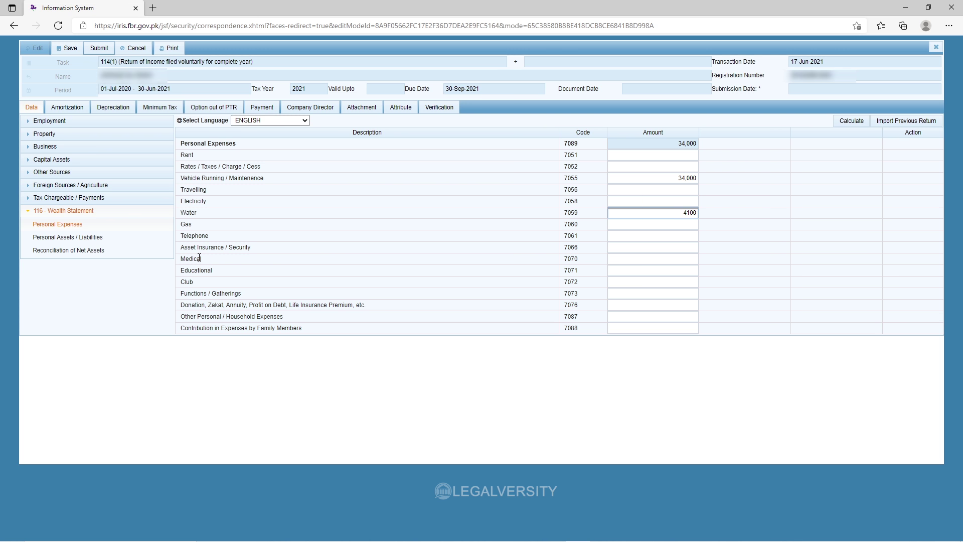
Enter medical 75,828, educational 39,000, functions 20,000 and household 465,000, then recalculate.
click(622, 259)
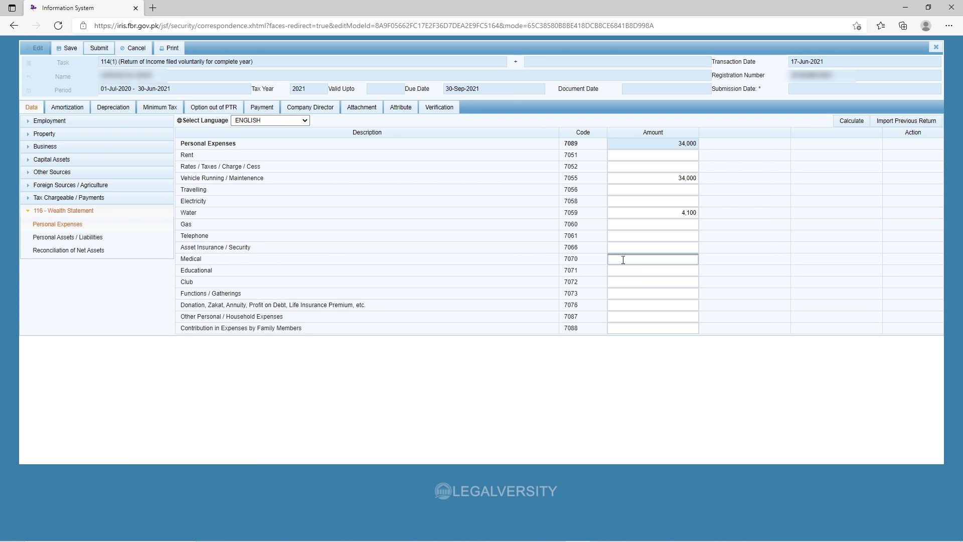
text(75828)
click(617, 270)
text(39000)
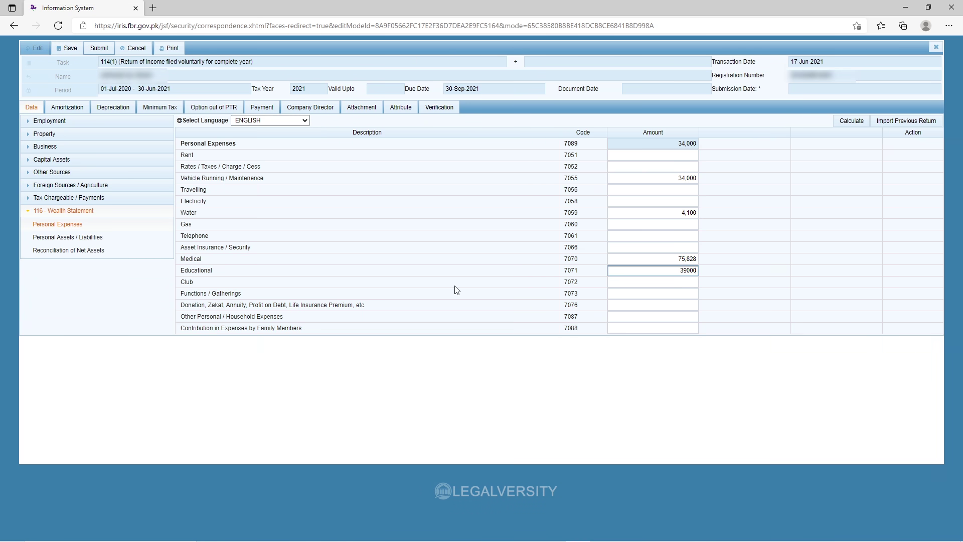
click(662, 295)
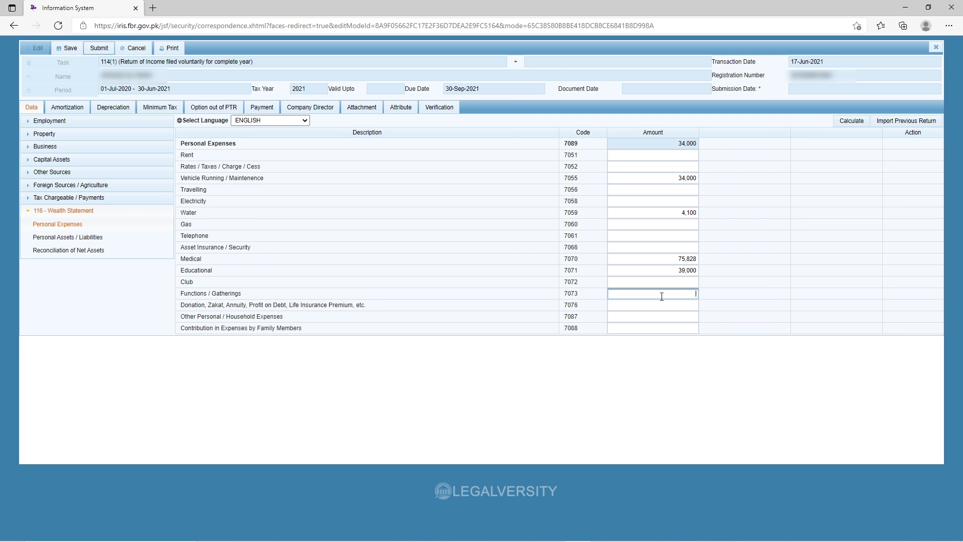
text(20,000)
click(630, 316)
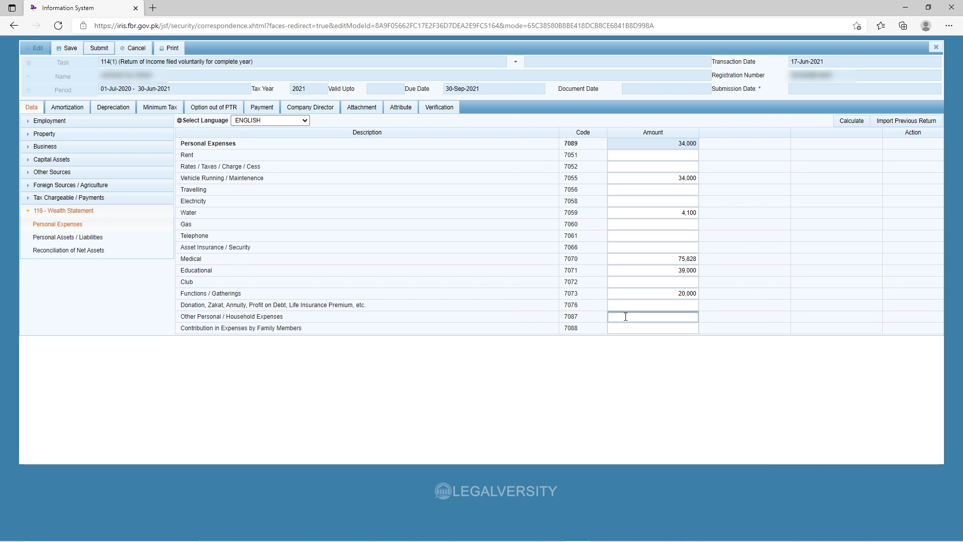
text(5000)
click(853, 121)
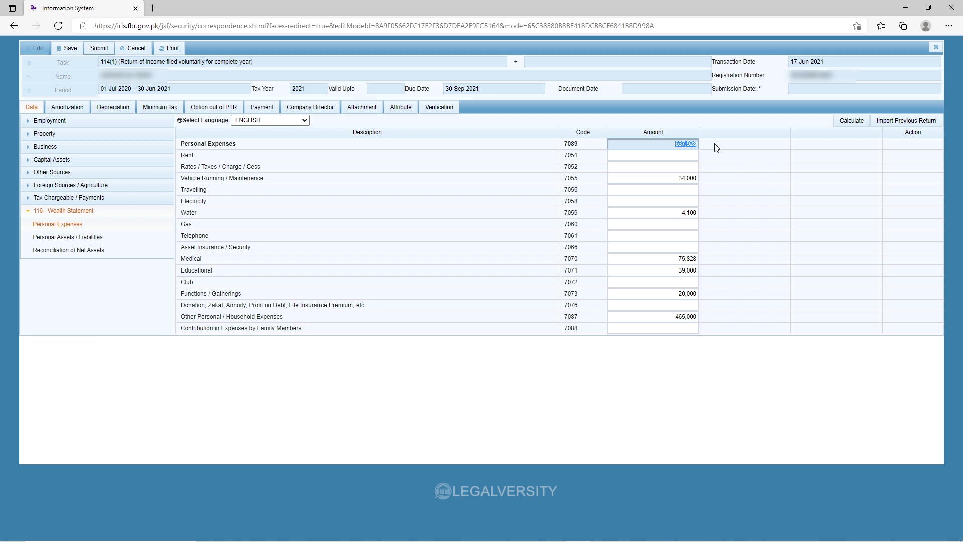
click(680, 199)
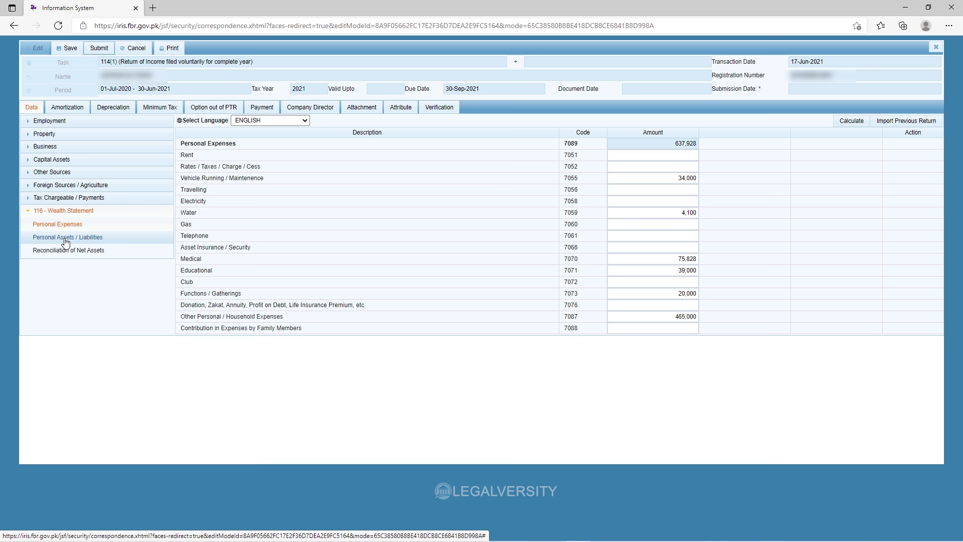
On Personal Assets / Liabilities, open an Agricultural Property entry form and cancel it unfilled.
click(64, 237)
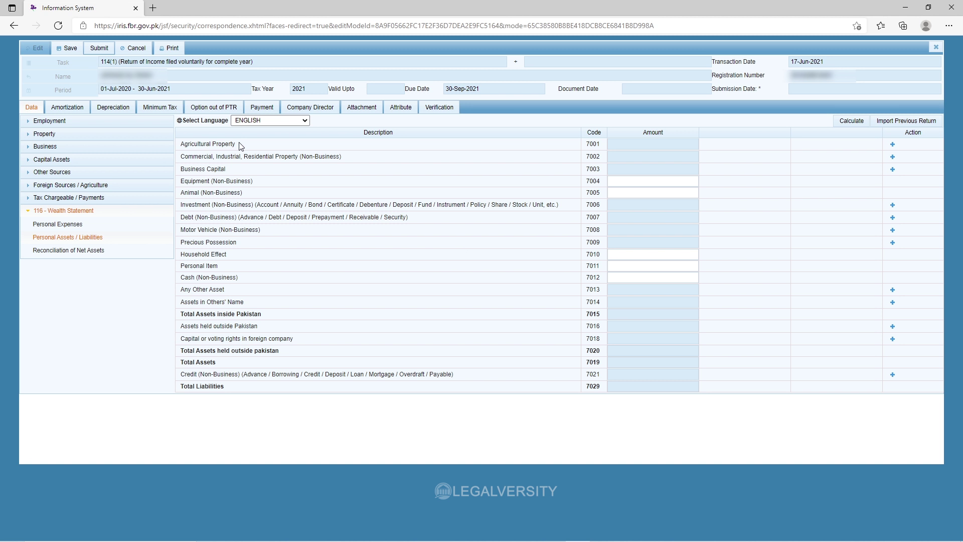
drag(243, 145, 184, 144)
click(240, 148)
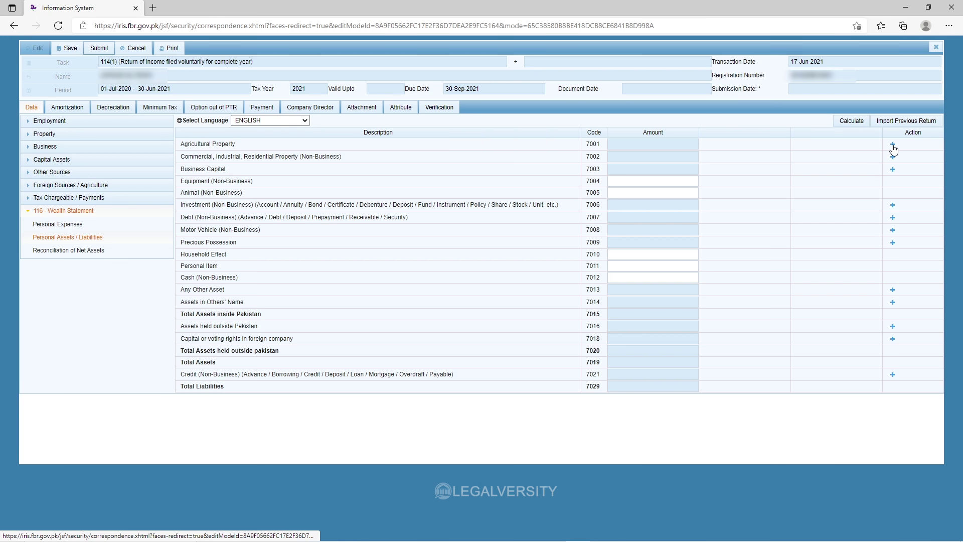
click(891, 146)
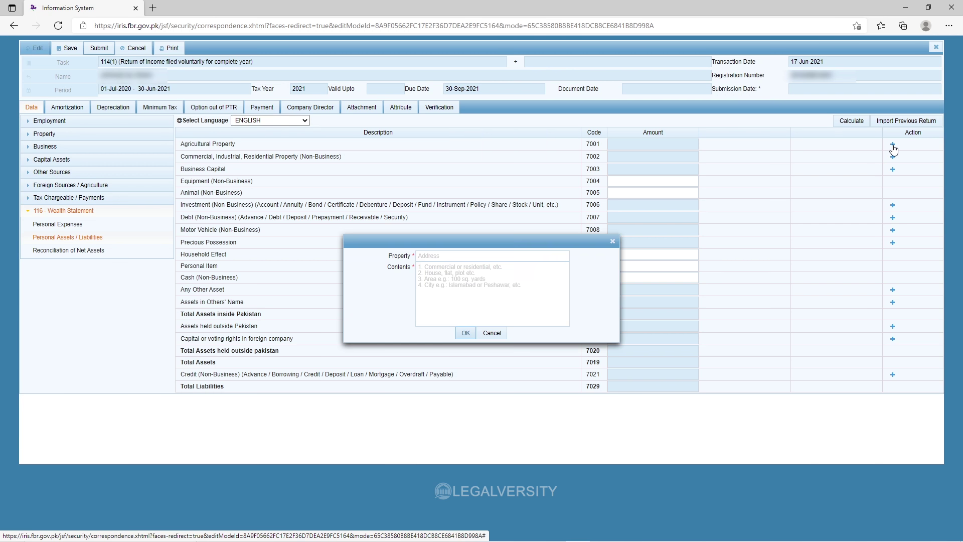
click(458, 257)
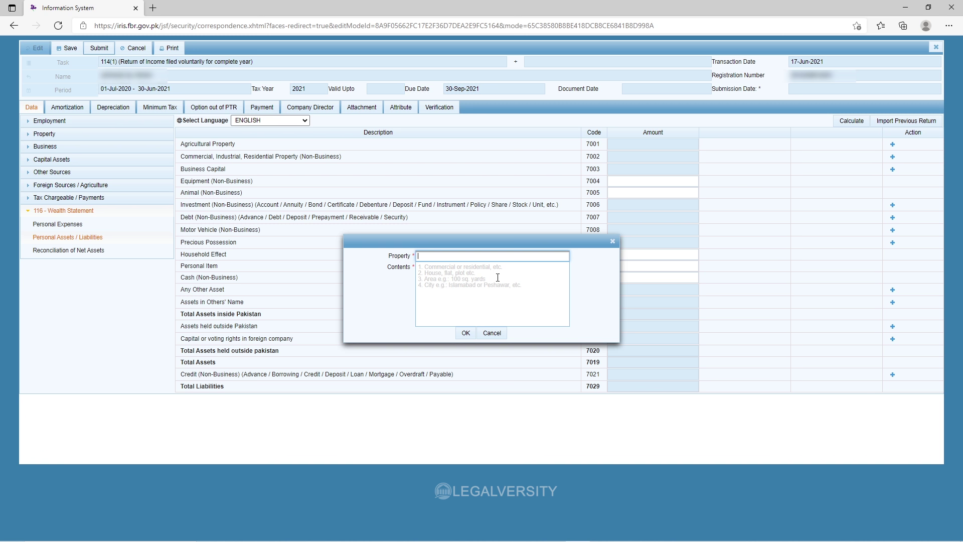
click(492, 333)
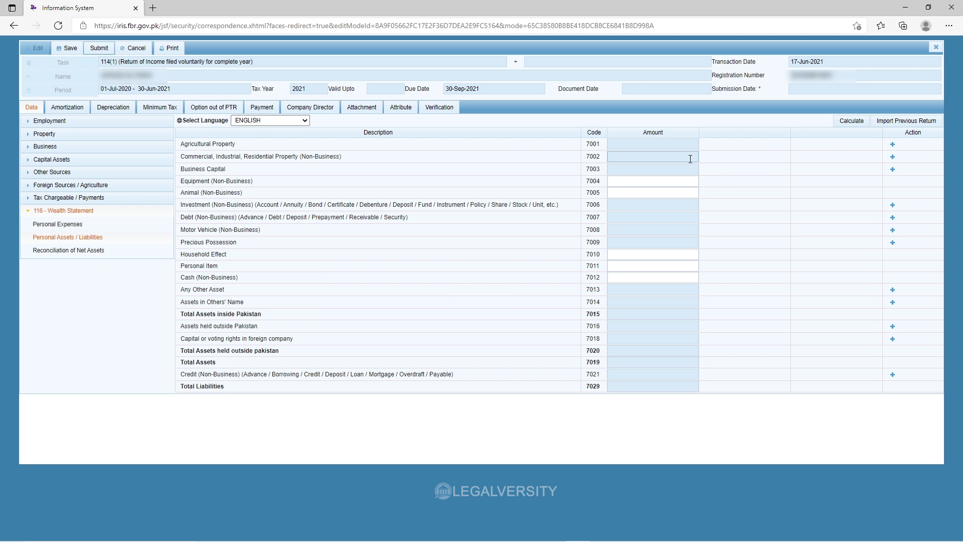
Point out the commercial property and Business Capital rows.
drag(182, 158, 356, 160)
click(357, 162)
drag(227, 169, 182, 170)
click(243, 173)
drag(243, 170, 181, 171)
click(244, 171)
Point out the Investment (Bond) row and open its investment entry form.
drag(212, 204, 180, 204)
click(246, 206)
double_click(315, 205)
click(359, 204)
click(892, 206)
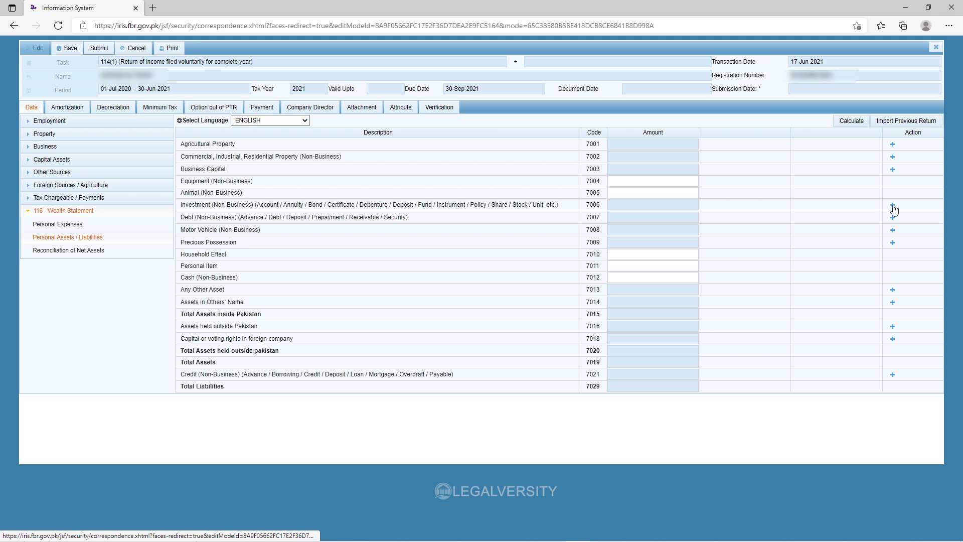
click(893, 205)
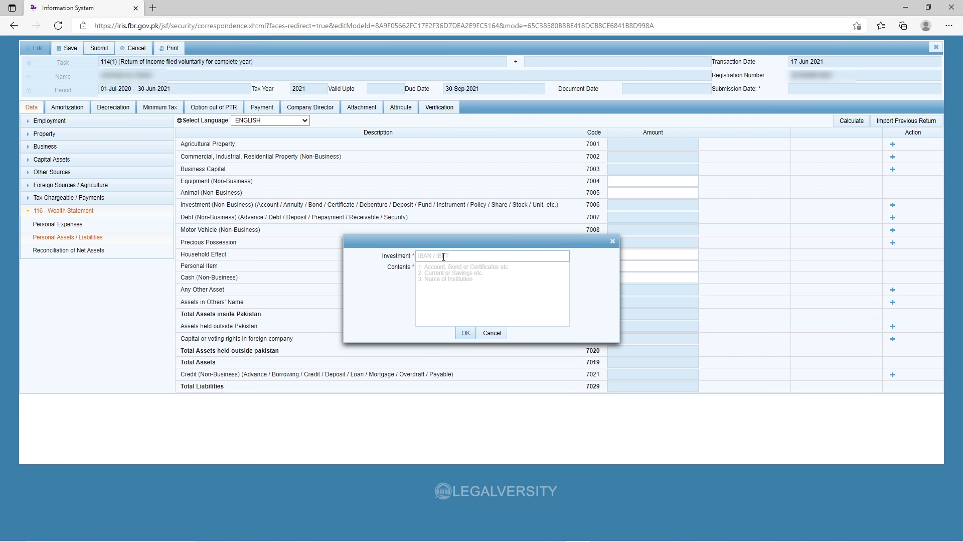
Cancel the empty investment form and point out the Motor Vehicle row.
click(468, 275)
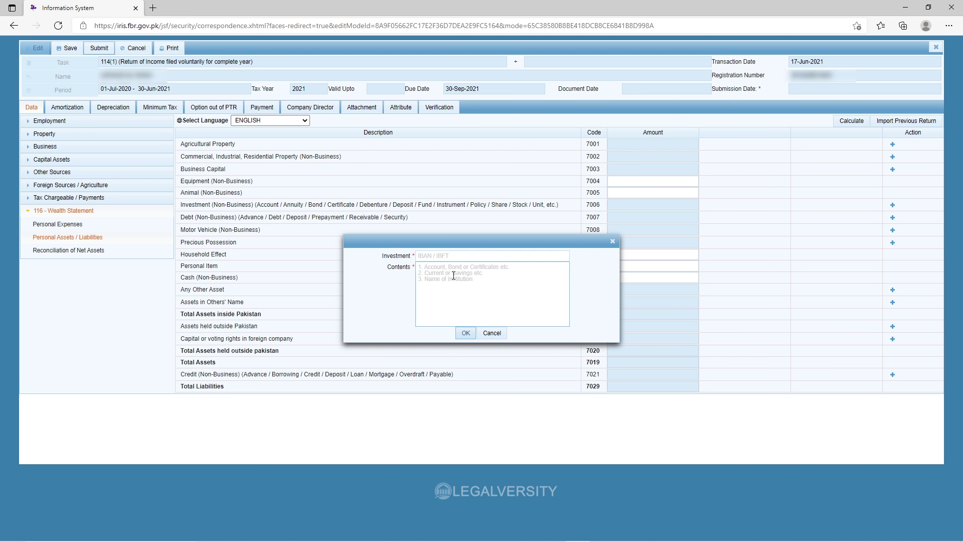
click(491, 333)
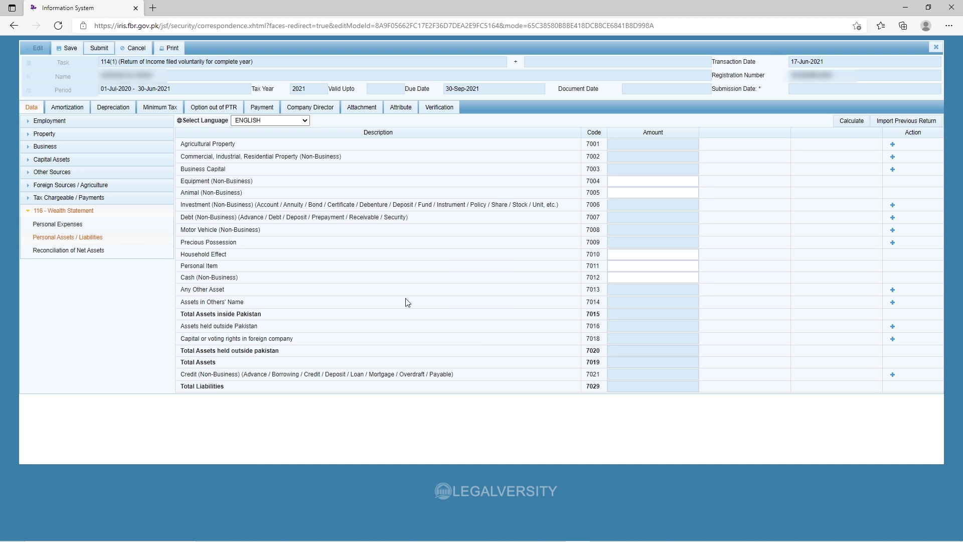
triple_click(262, 229)
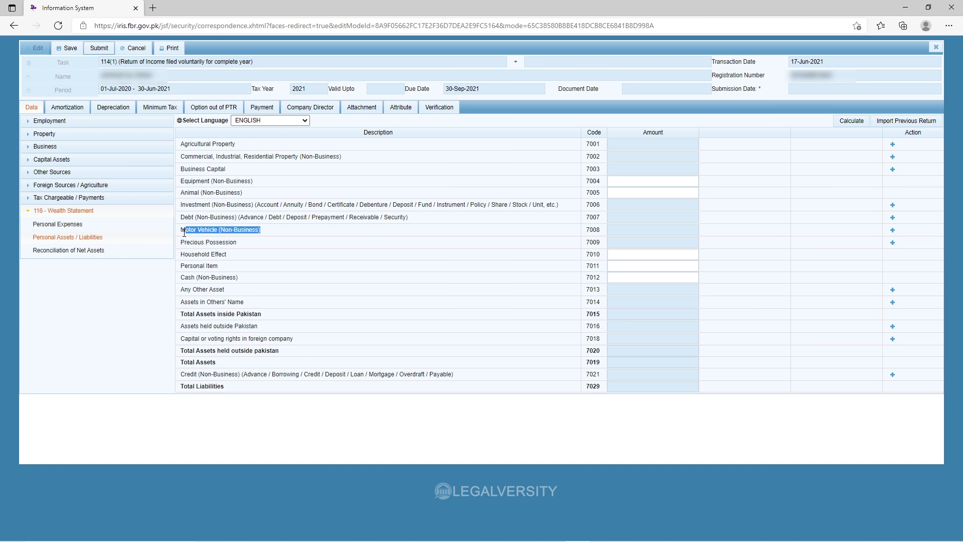
click(272, 233)
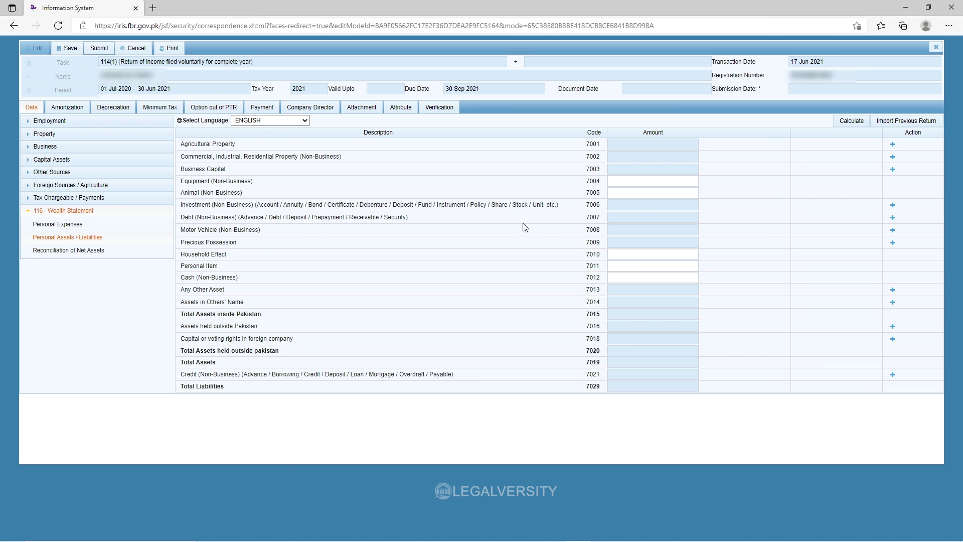
Open and cancel the debtor and motor vehicle entry forms without adding anything.
click(892, 229)
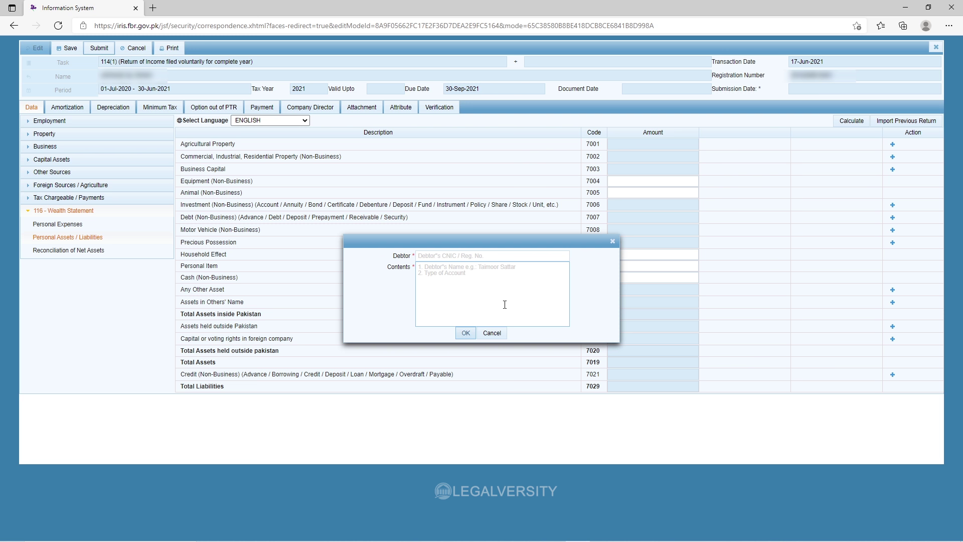
click(434, 260)
click(460, 278)
click(492, 333)
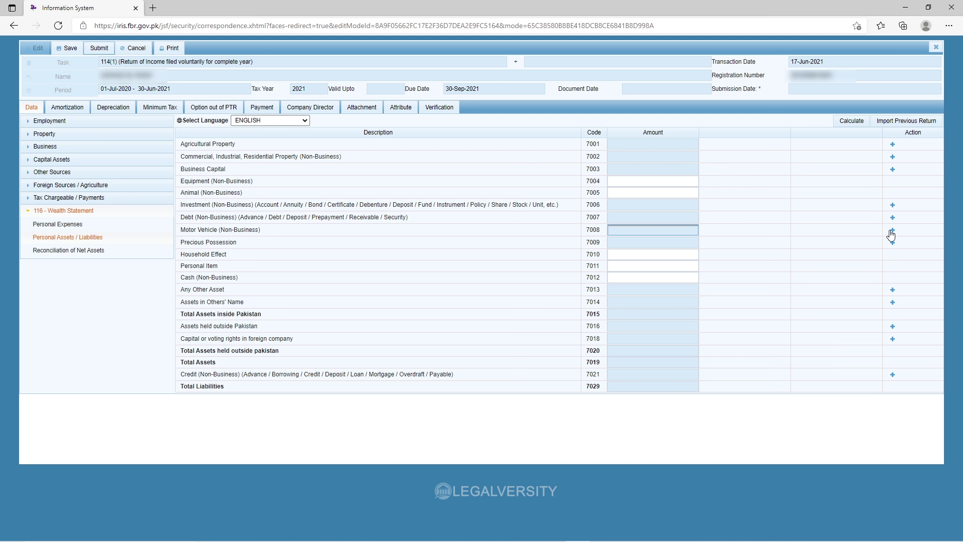
click(892, 230)
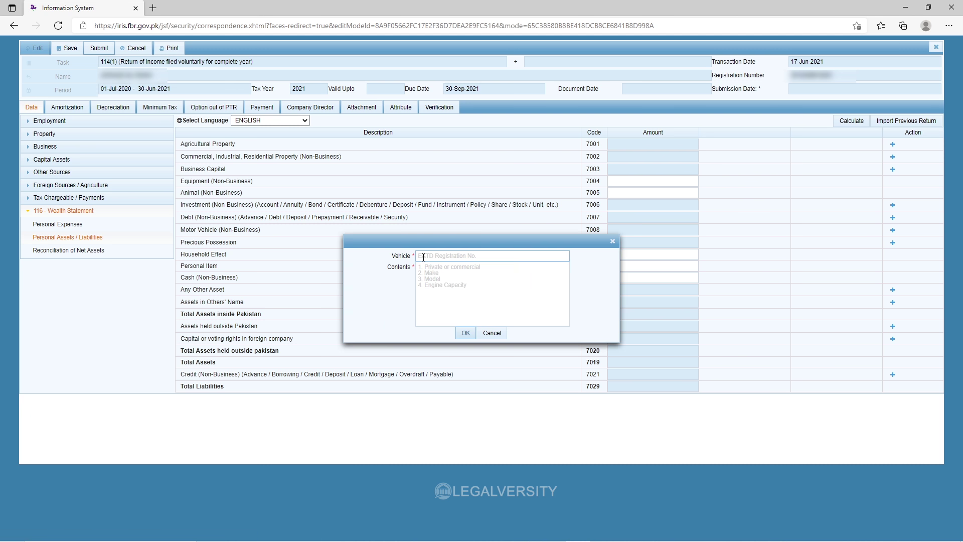
click(458, 265)
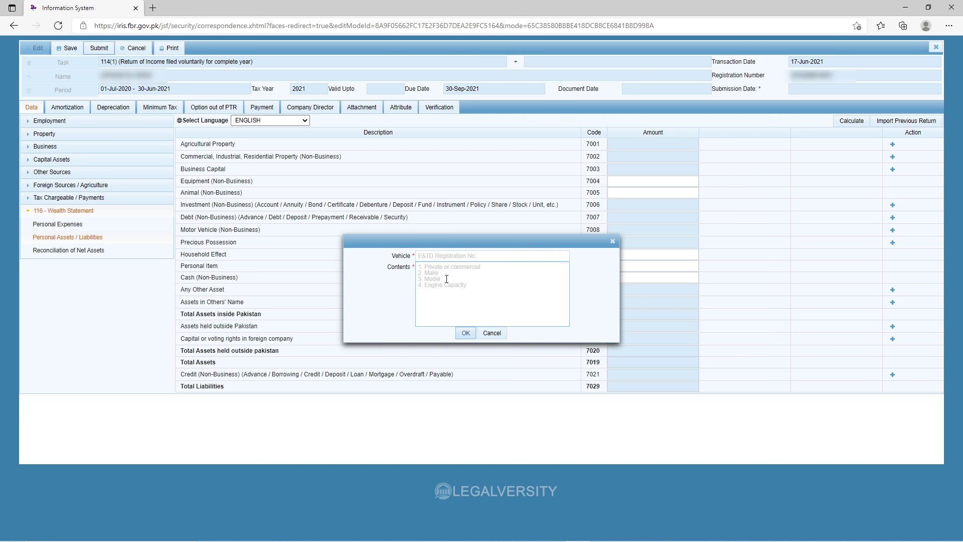
click(491, 333)
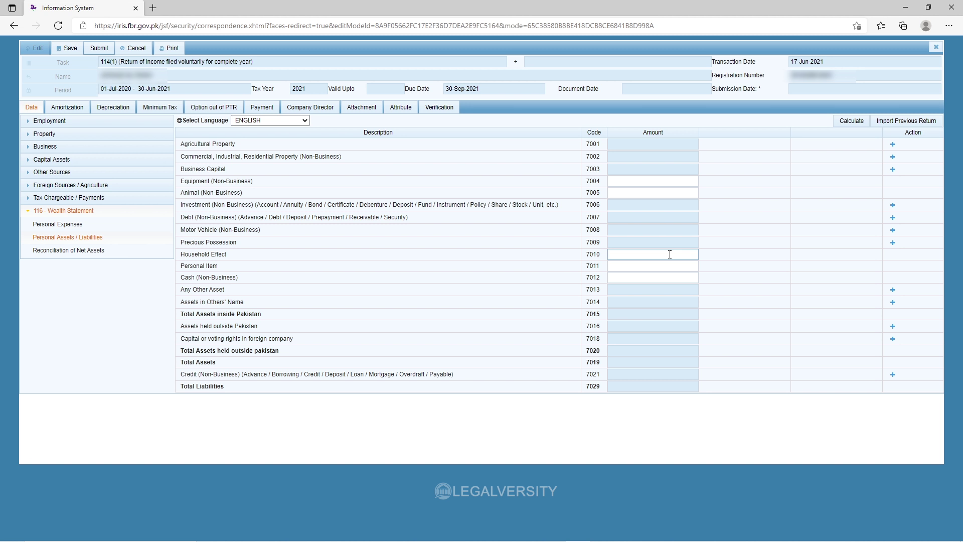
Enter 110,000 as the Household Effect amount and recalculate the wealth statement.
drag(239, 246, 178, 245)
click(241, 249)
mouse_move(235, 259)
mouse_down()
mouse_move(175, 258)
mouse_move(250, 255)
mouse_up()
click(628, 256)
text(110000)
click(850, 120)
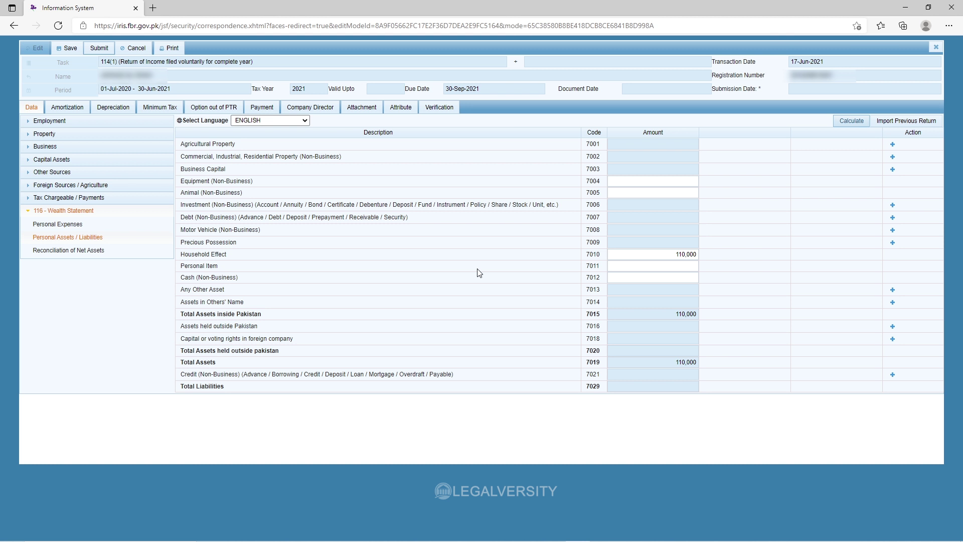
Record Personal Item 85,866 and Cash 250,000, bringing total assets to 445,866.
click(622, 265)
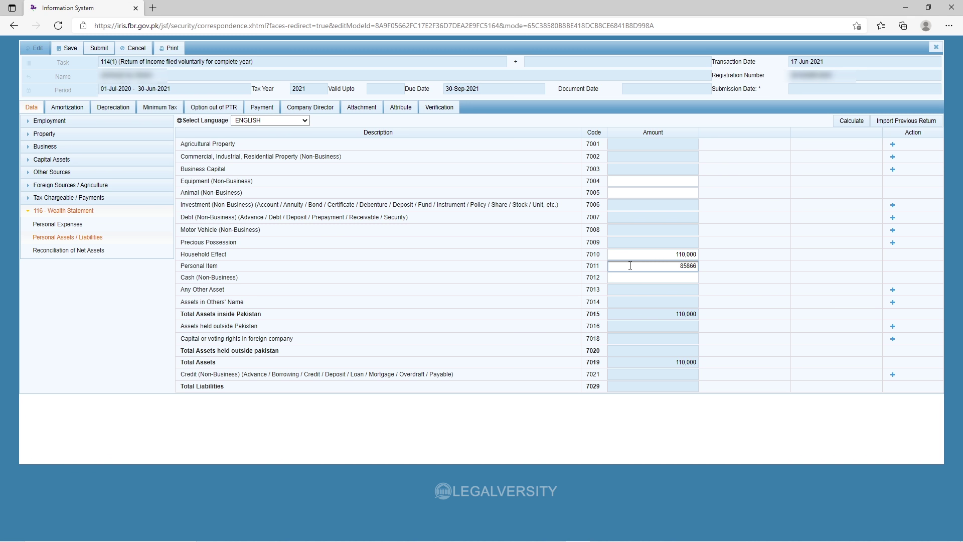
click(850, 122)
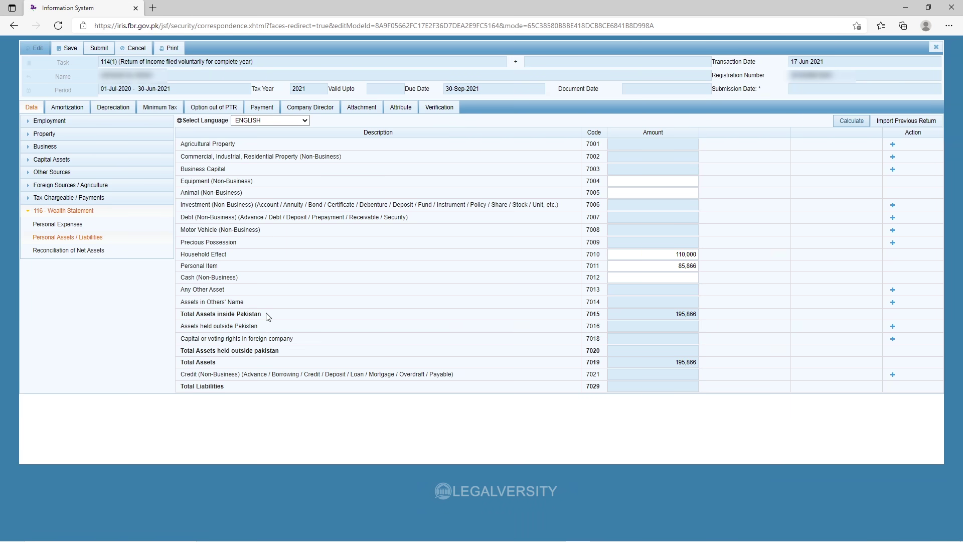
drag(240, 278, 182, 285)
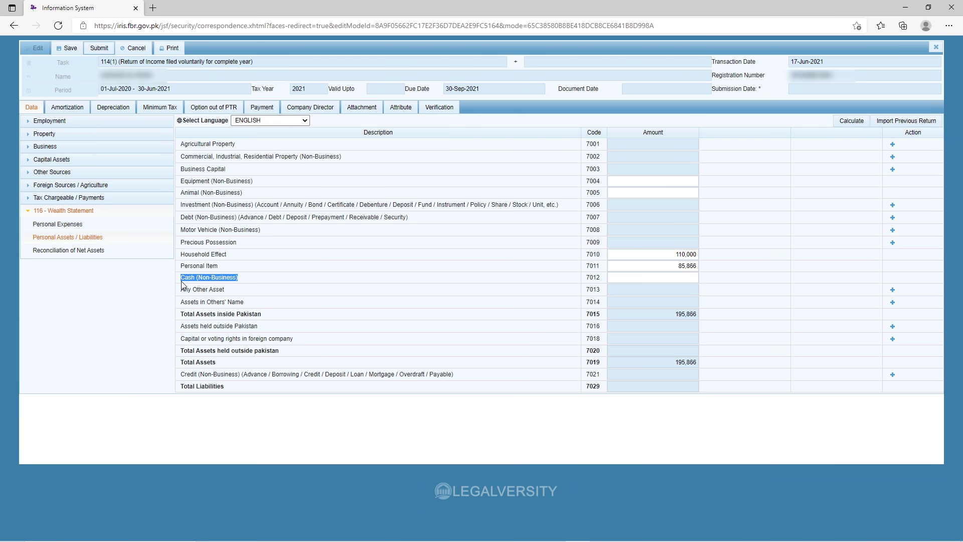
click(261, 279)
click(627, 279)
text(250000)
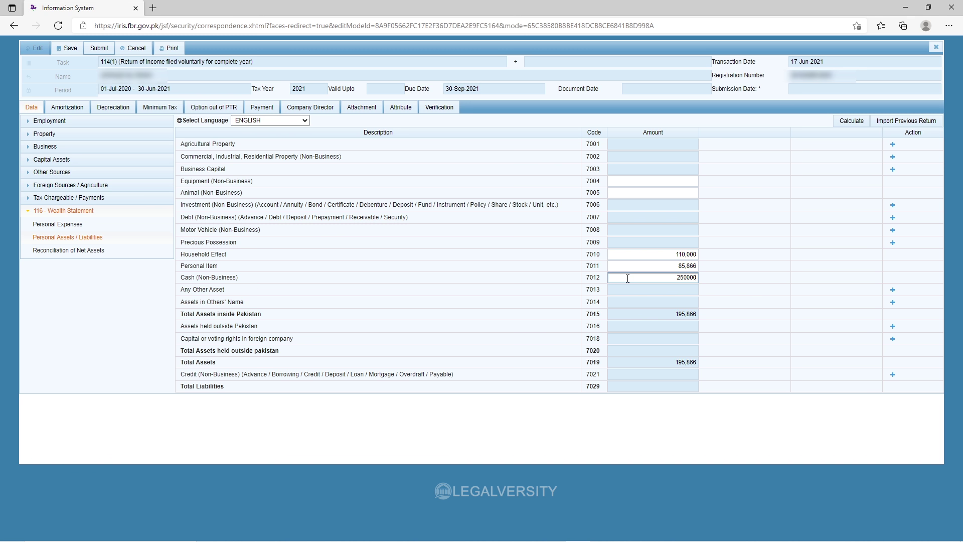
click(851, 121)
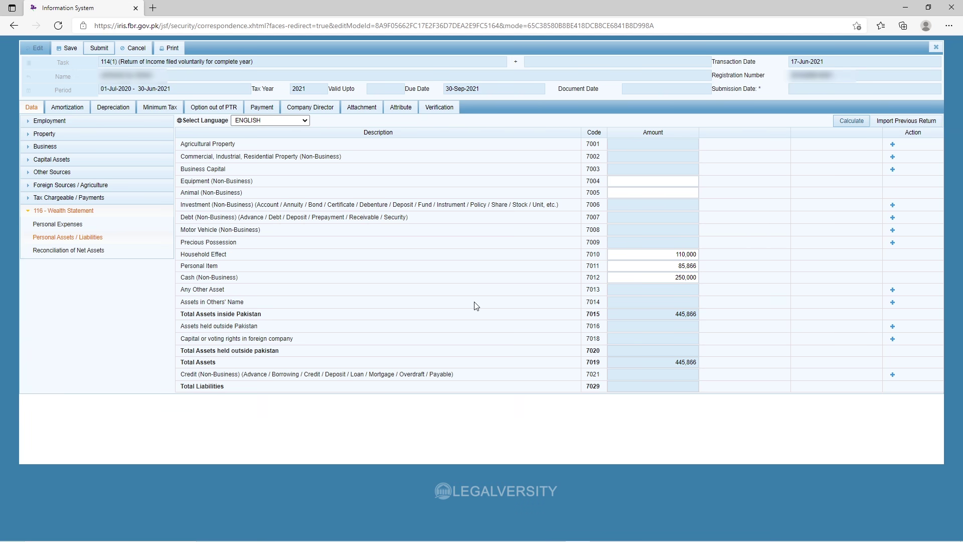
drag(228, 293, 180, 291)
click(244, 290)
drag(231, 289, 178, 295)
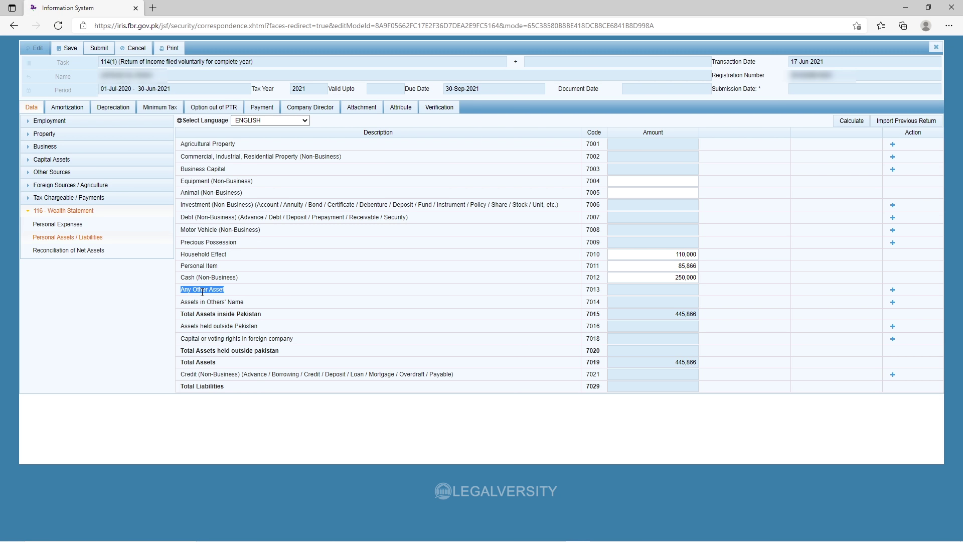
Add a 'Mobile' row under Any Other Asset, correcting its amount from 36,000 to 35,000.
click(233, 294)
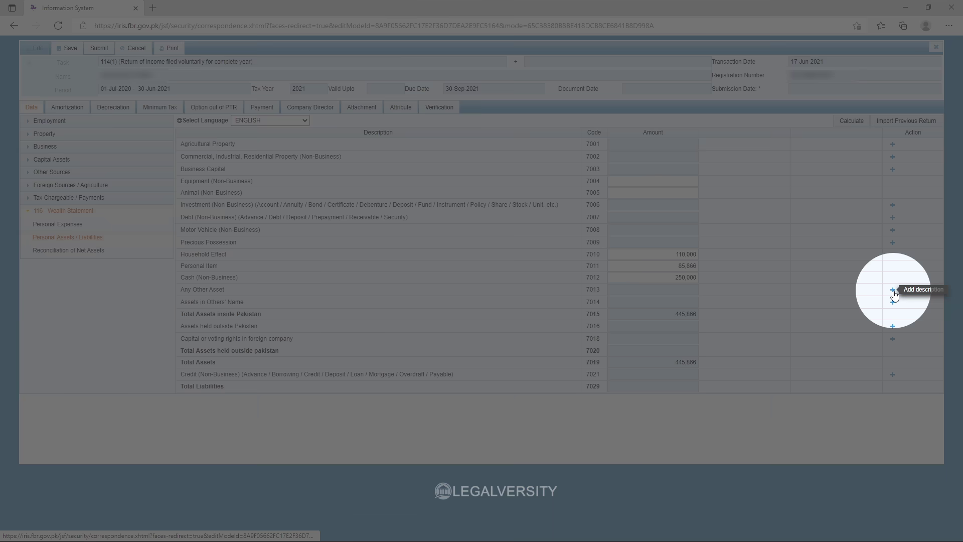
click(892, 290)
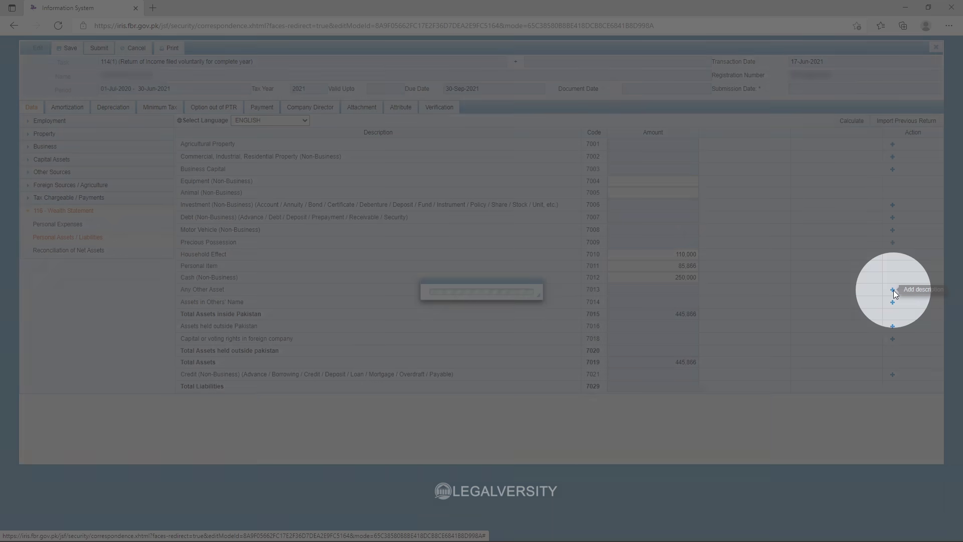
text(Mobile)
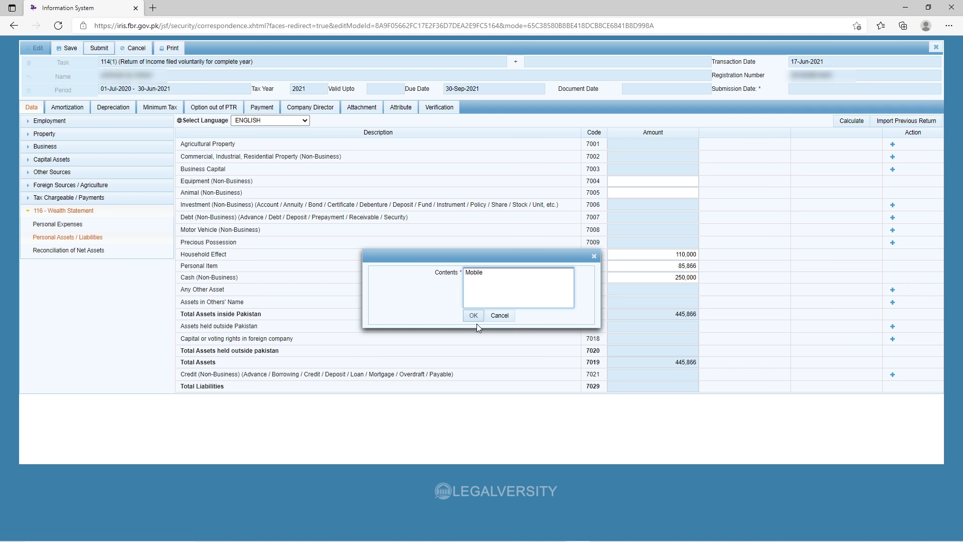
click(476, 315)
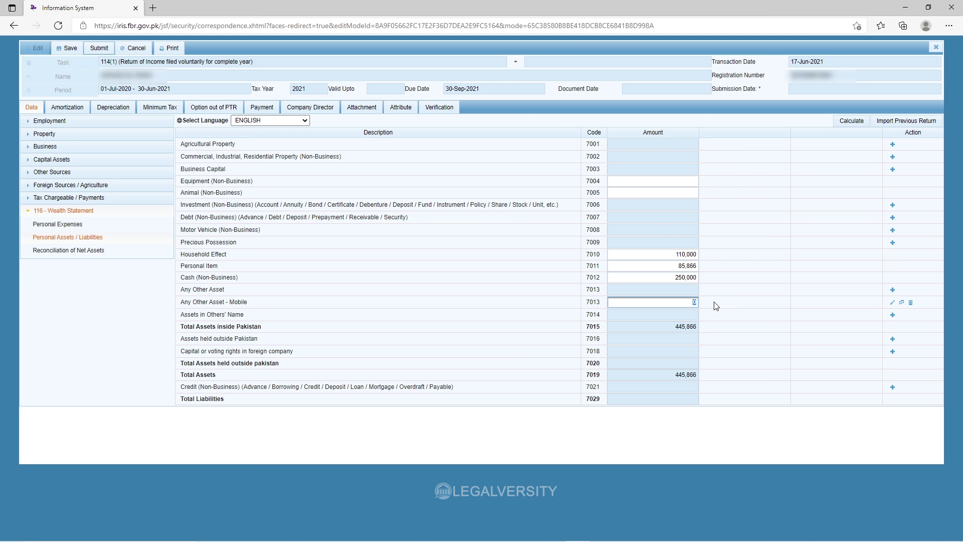
text(36000)
click(847, 122)
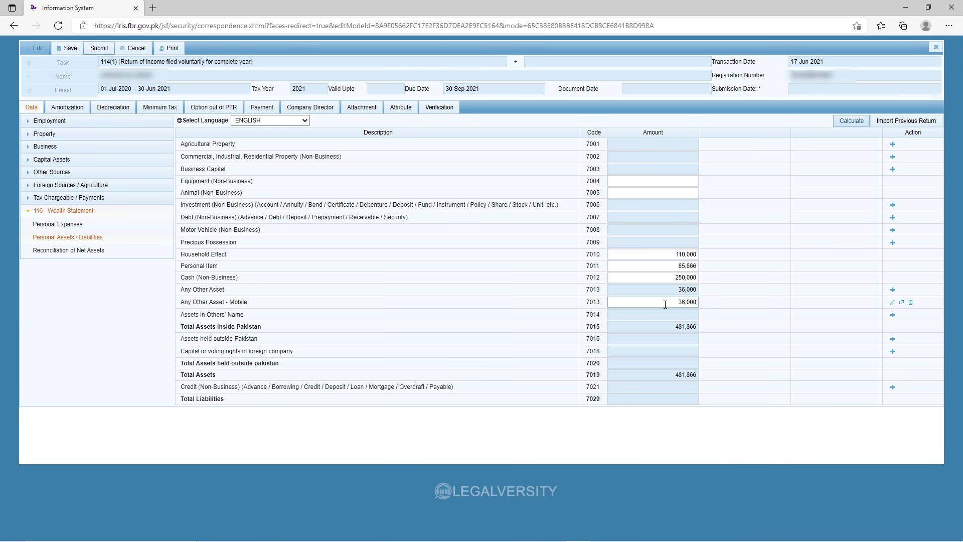
double_click(682, 302)
key(Right)
key(BackSpace)
text(5)
click(847, 126)
Enter 360,866 as Net Assets Previous Year in the reconciliation, leaving 757,928 unreconciled.
click(71, 225)
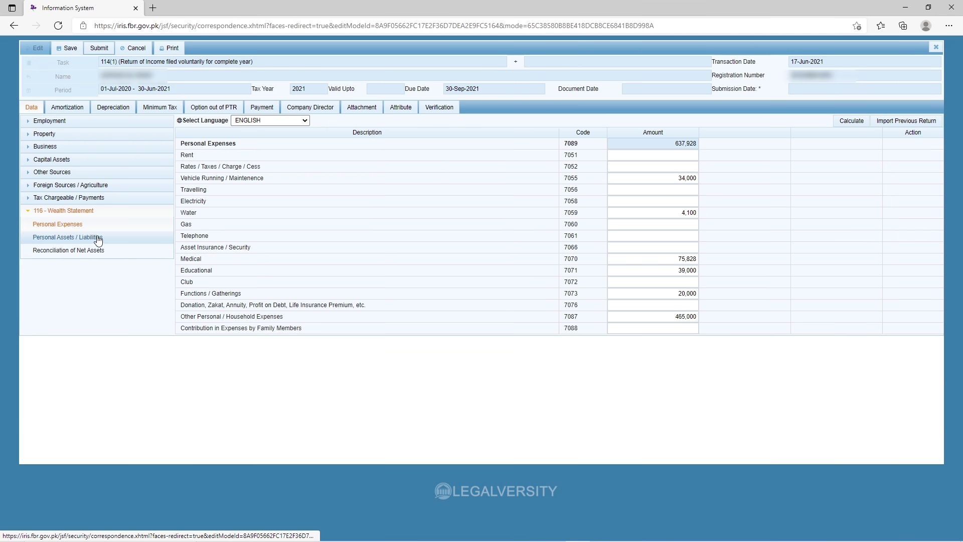
click(97, 237)
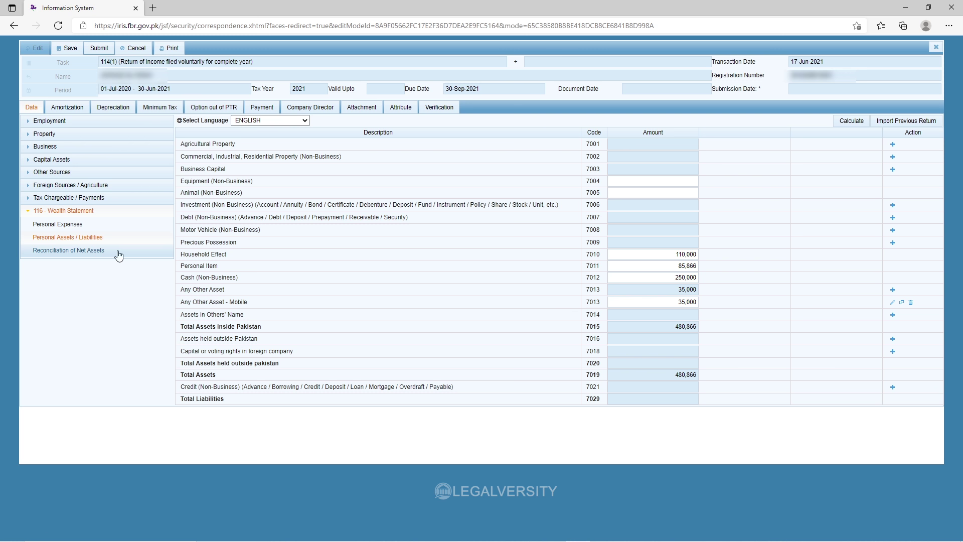
click(94, 251)
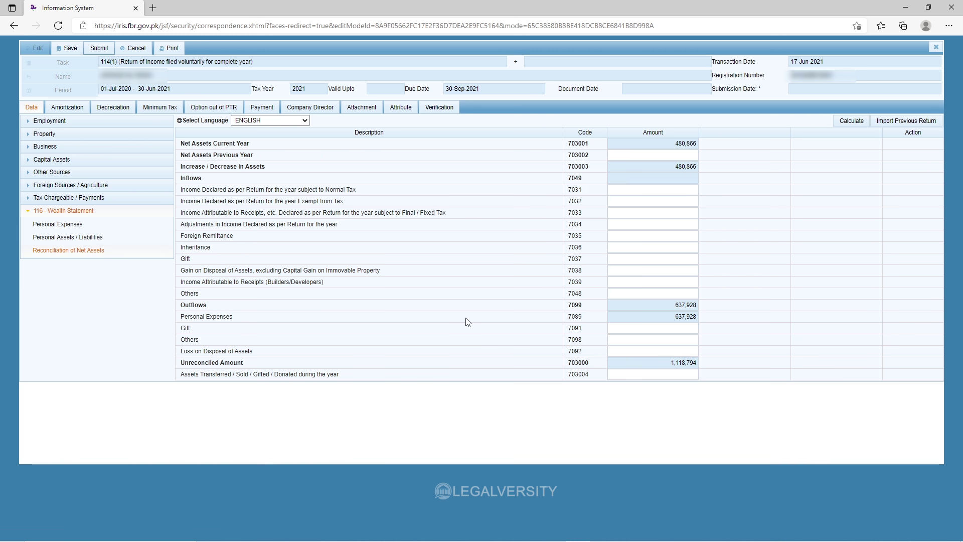
click(631, 157)
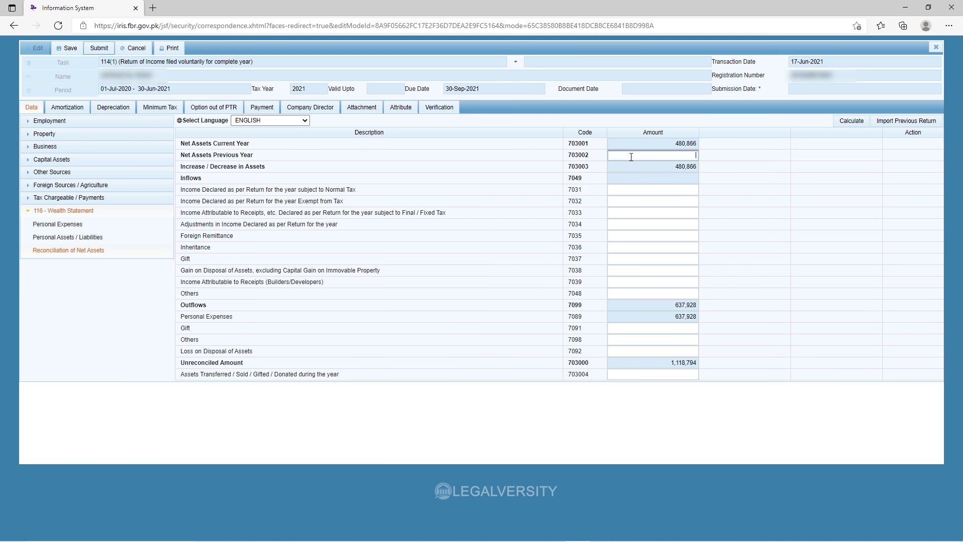
text(360866)
click(848, 122)
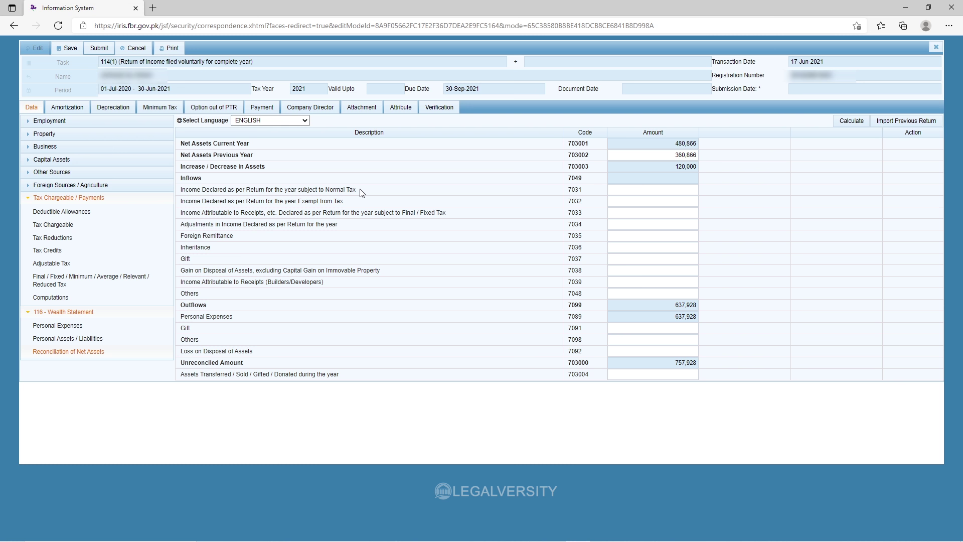
click(645, 191)
Copy Total Income 787,728 from Computations into reconciliation field 7031, leaving -29,800 unreconciled.
click(55, 299)
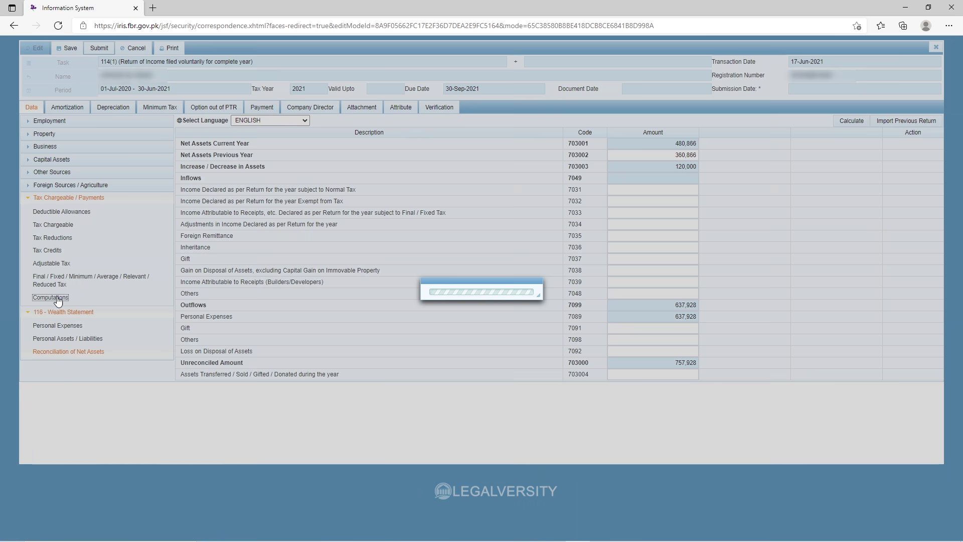
drag(822, 250, 890, 254)
key(ctrl+c)
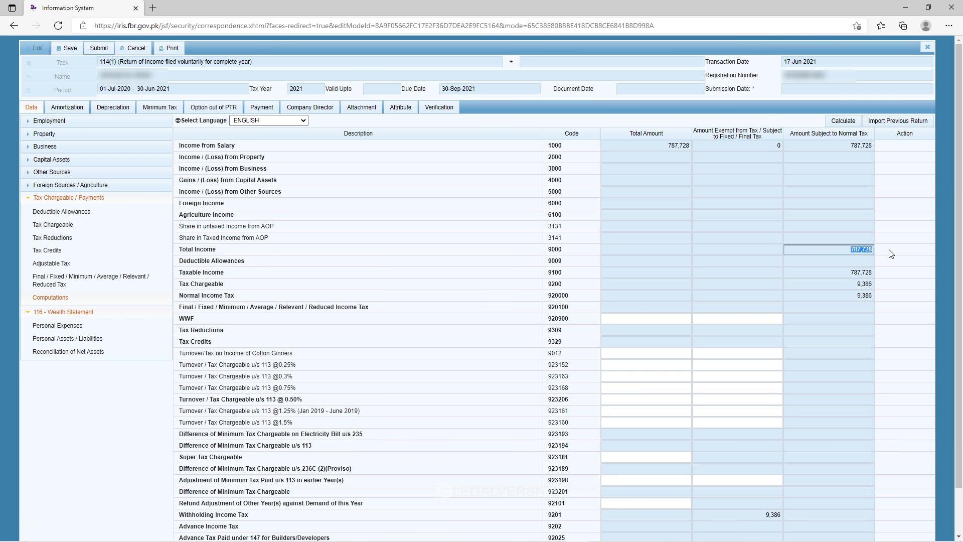
click(106, 356)
click(651, 190)
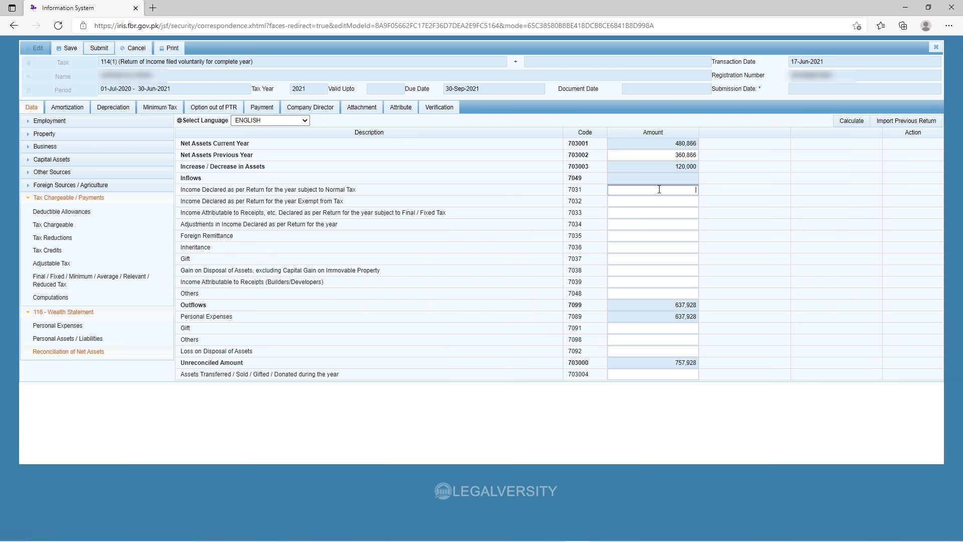
right_click(660, 191)
click(686, 288)
click(850, 121)
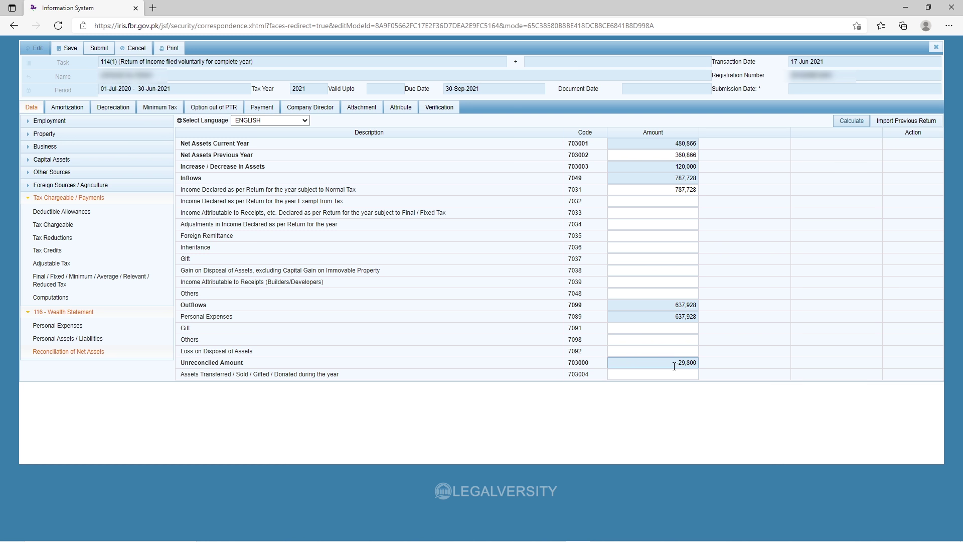
Change the Animal (Non-Business) asset to 29,800 so the reconciliation balances at 0.
click(114, 339)
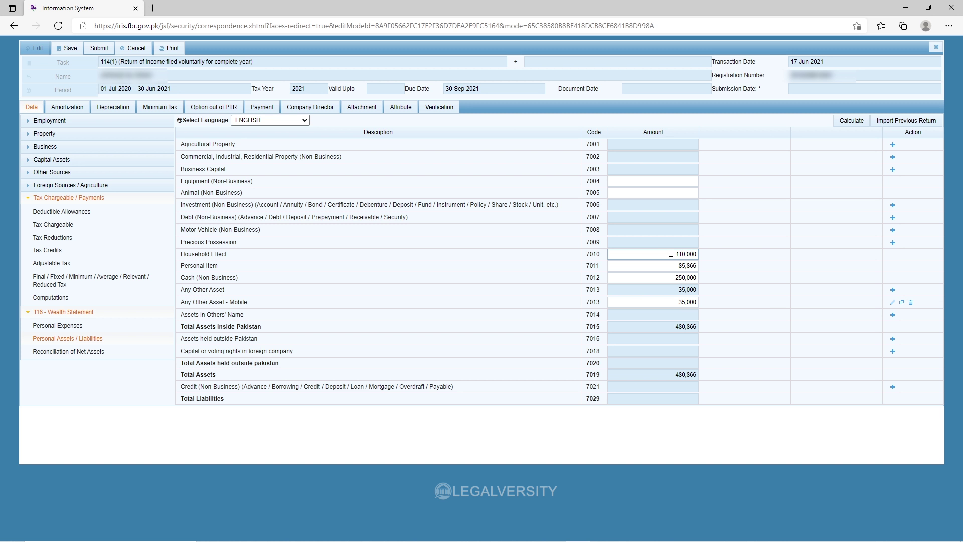
click(638, 192)
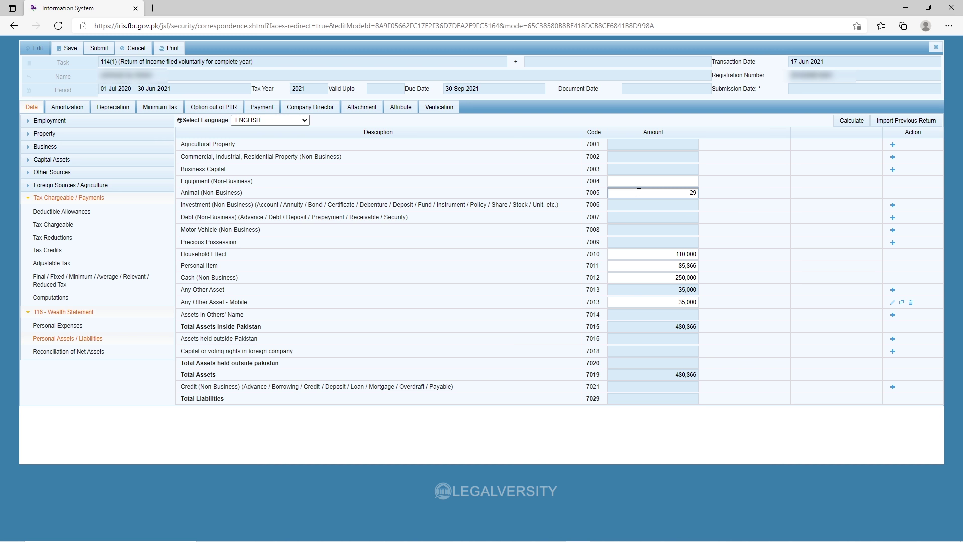
click(123, 351)
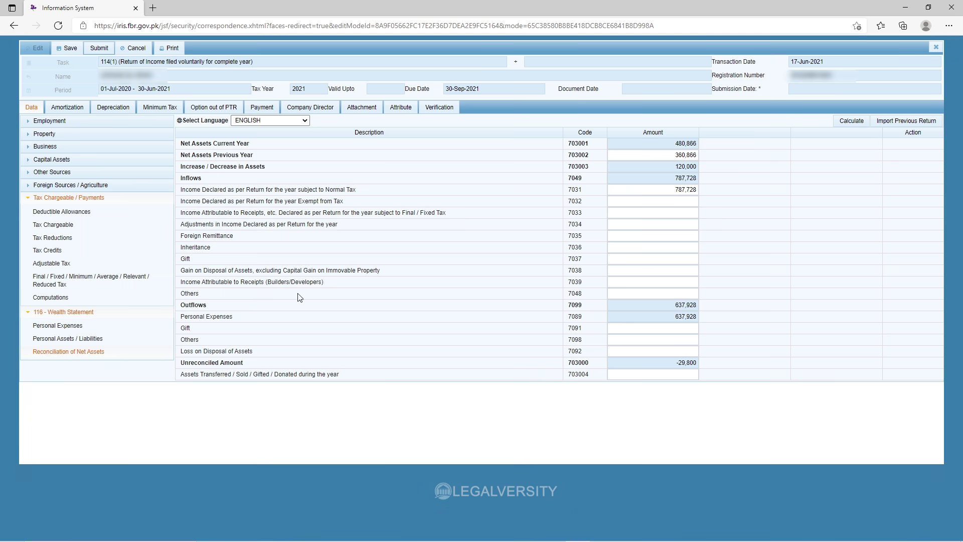
click(95, 338)
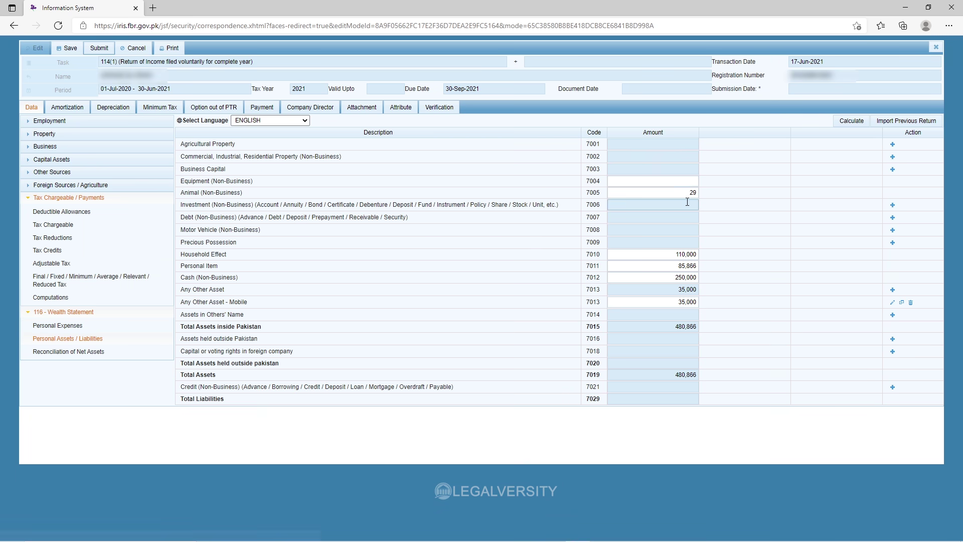
drag(683, 192, 708, 195)
text(800)
click(853, 121)
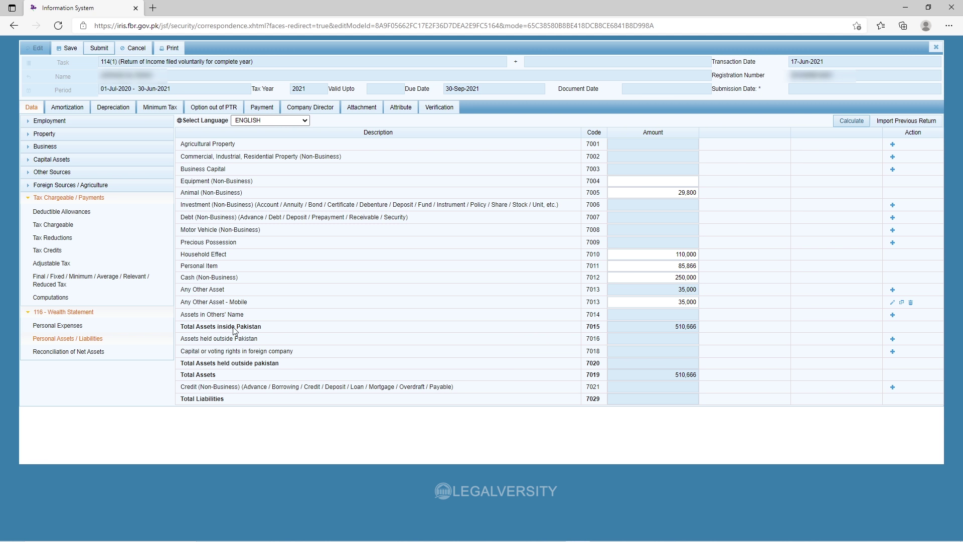
click(110, 352)
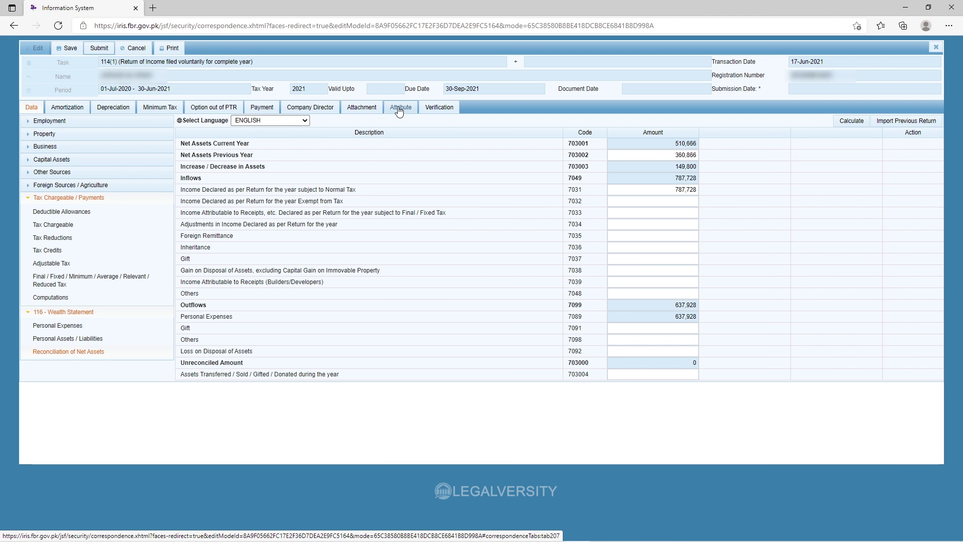
Show the return's Attribute page and view Residence Status choices without picking one.
click(399, 107)
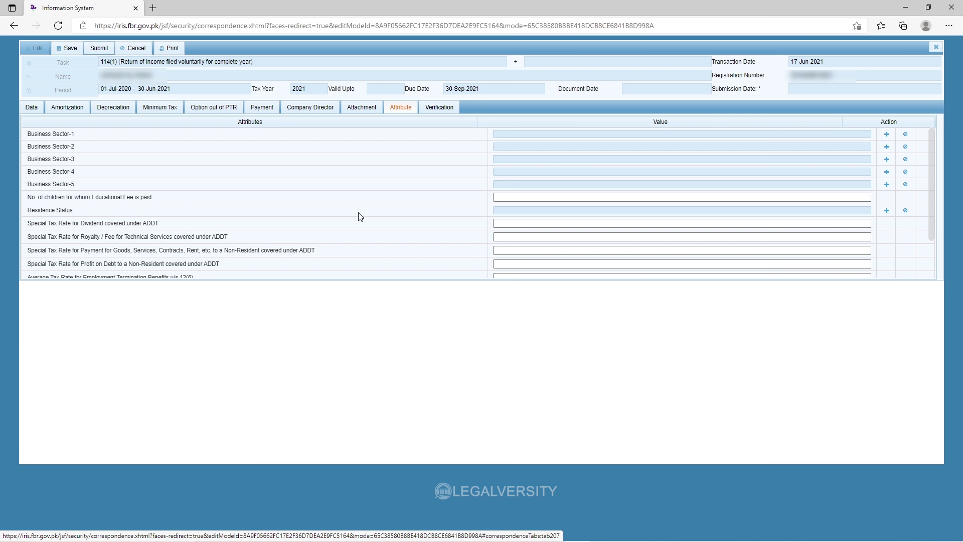
click(886, 210)
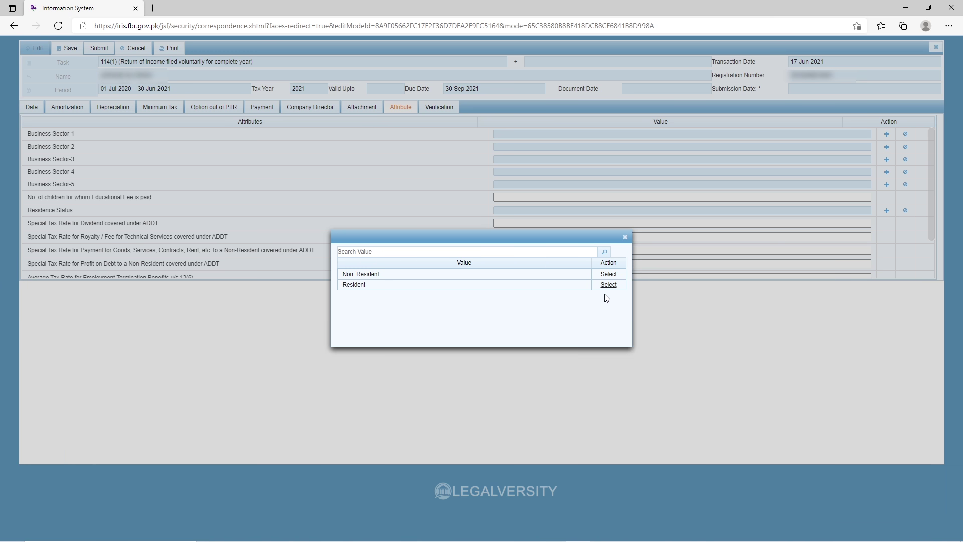
click(625, 237)
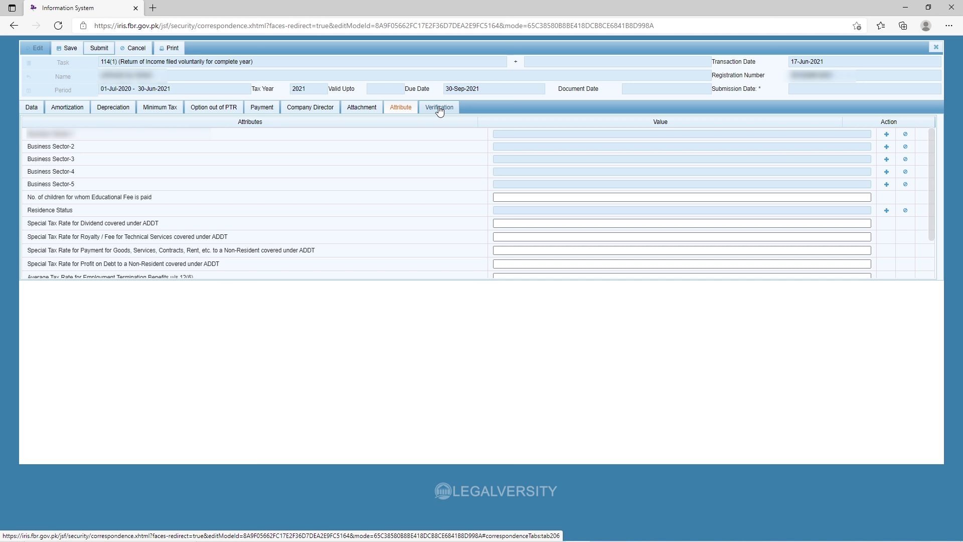
Verify the return with the account PIN on the Verification page and save it.
click(439, 108)
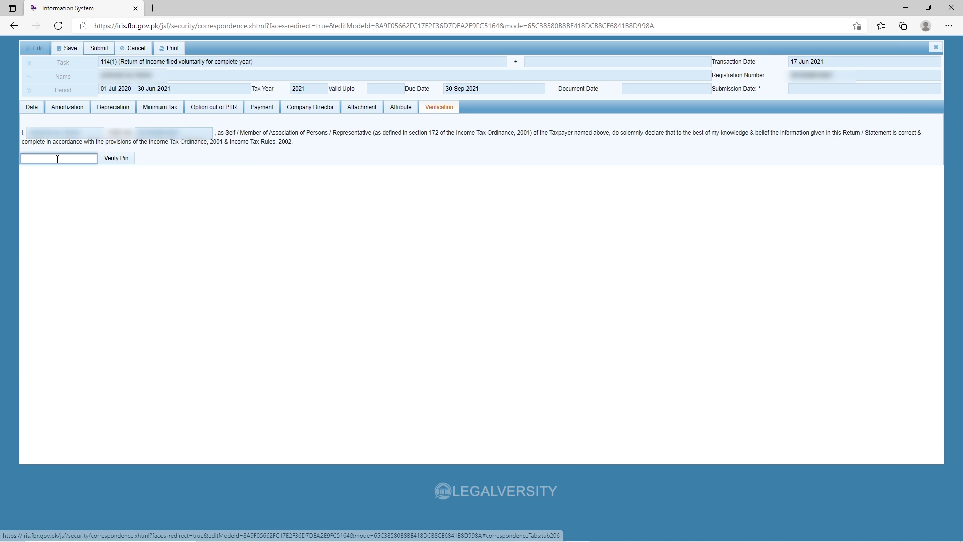
text(***)
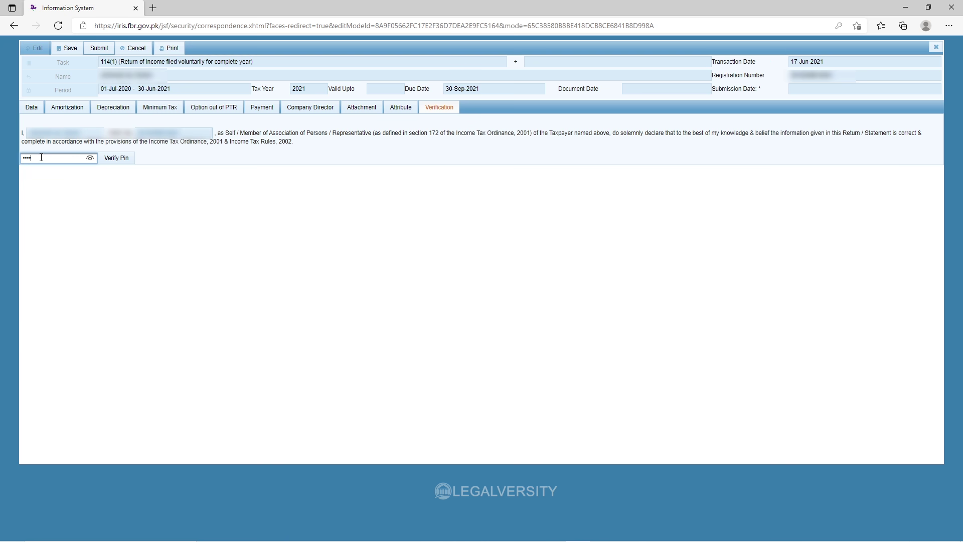
click(116, 159)
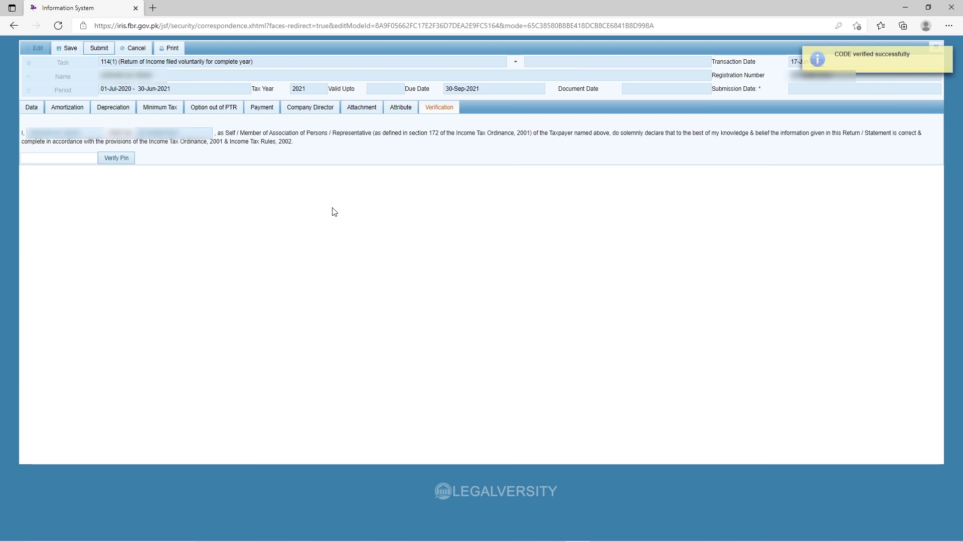
click(66, 48)
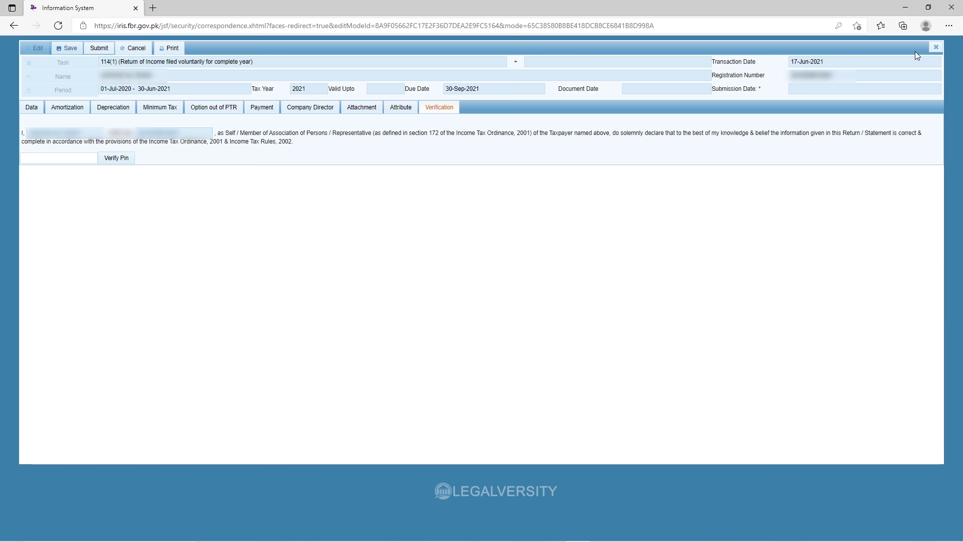
click(933, 47)
Confirm closing the form and reopen the 2021 draft return from Draft > Declaration.
click(422, 303)
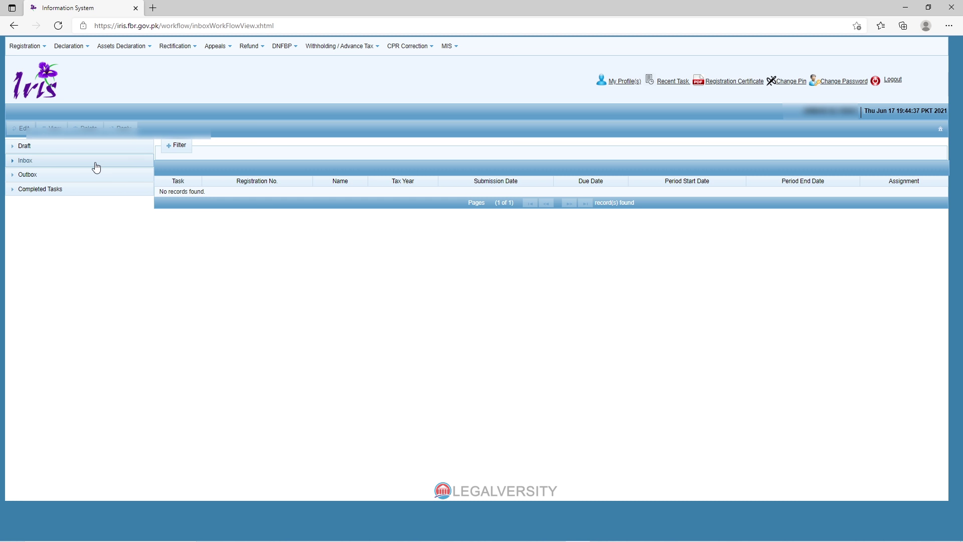
click(62, 149)
click(61, 162)
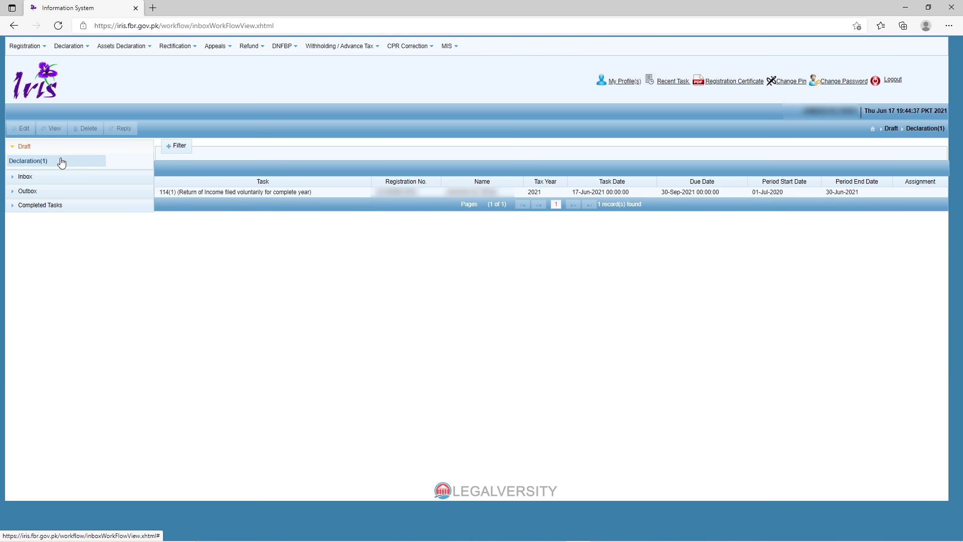
click(254, 192)
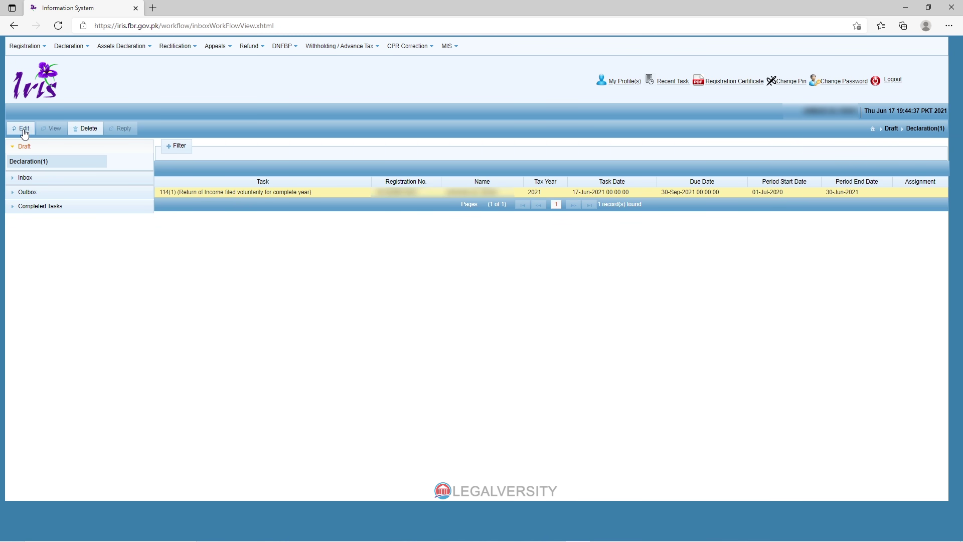
click(23, 128)
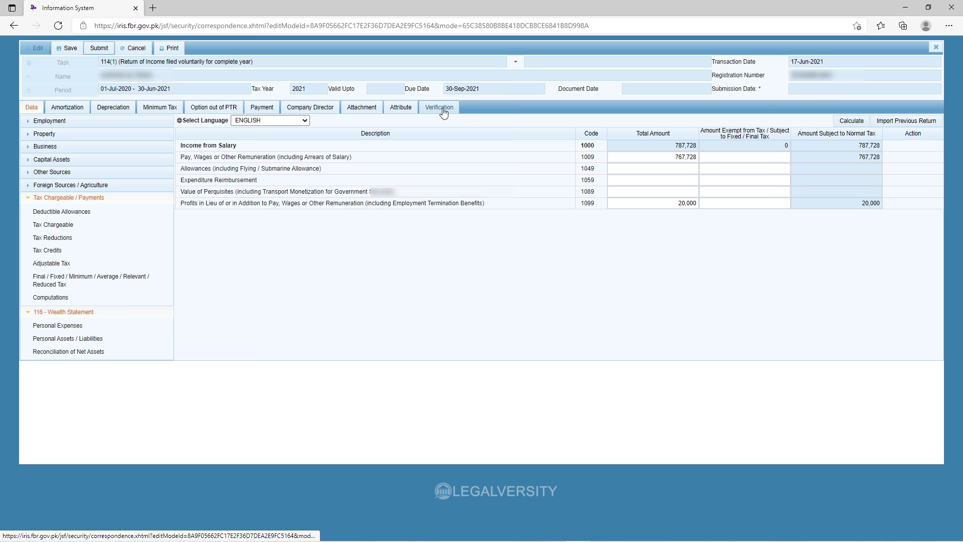
Enter the account PIN on the Verification page and verify it.
click(443, 109)
click(55, 158)
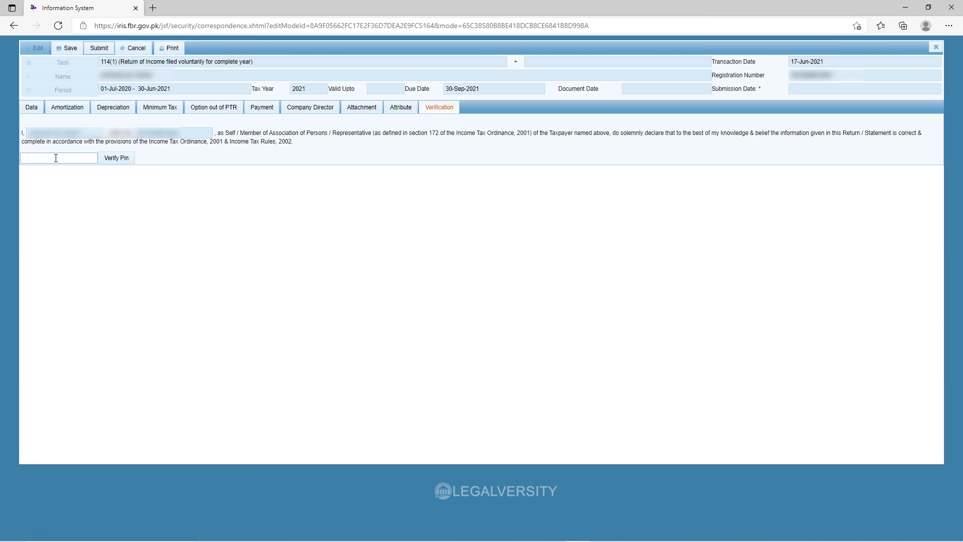
text(••••)
click(117, 158)
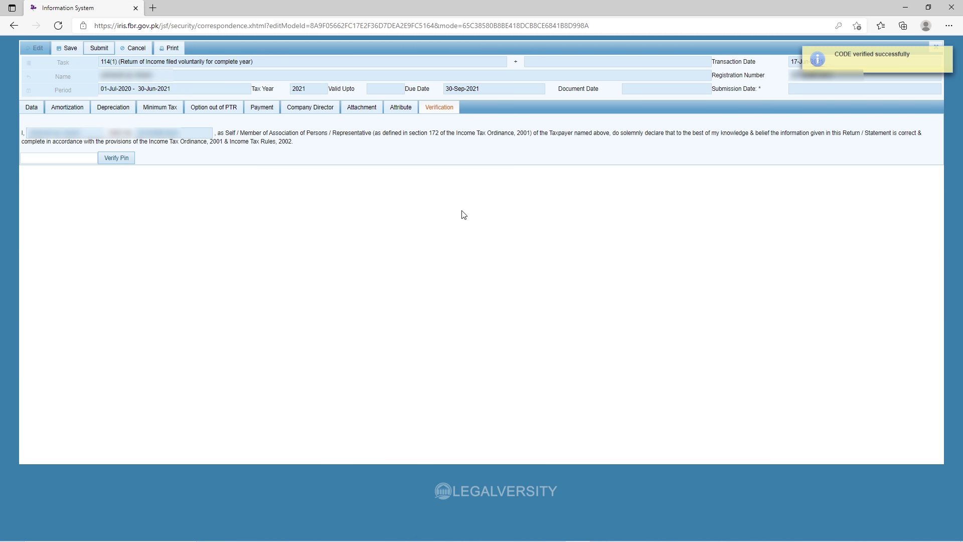